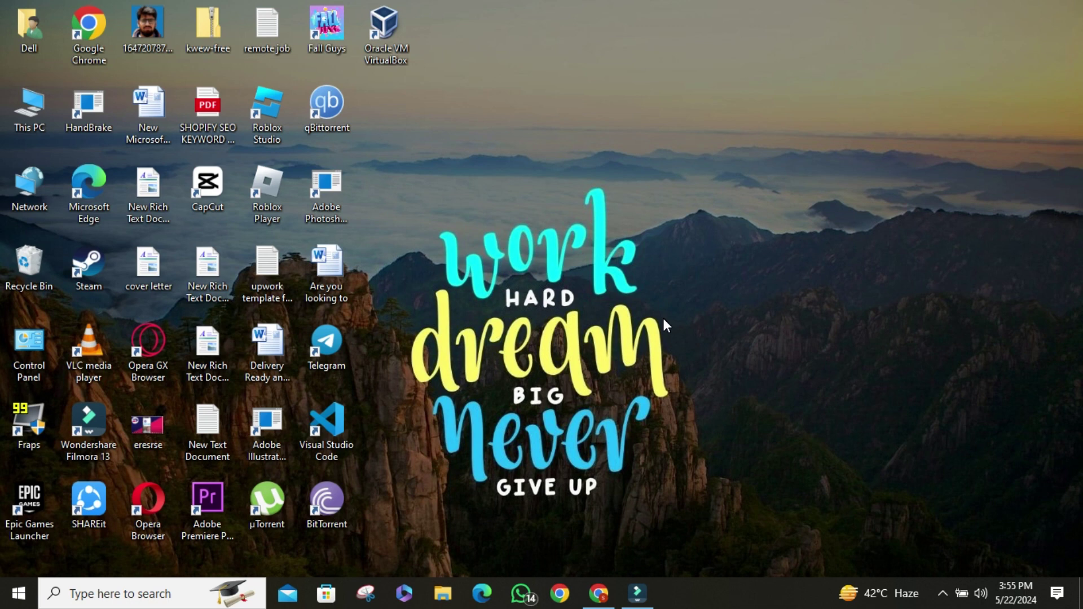
- Search 'virtual box' in Chrome and open the official virtualbox.org home page at its Download banner
{"action": "mouse_move", "coordinate": [608, 592]}
{"action": "left_click", "coordinate": [599, 592]}
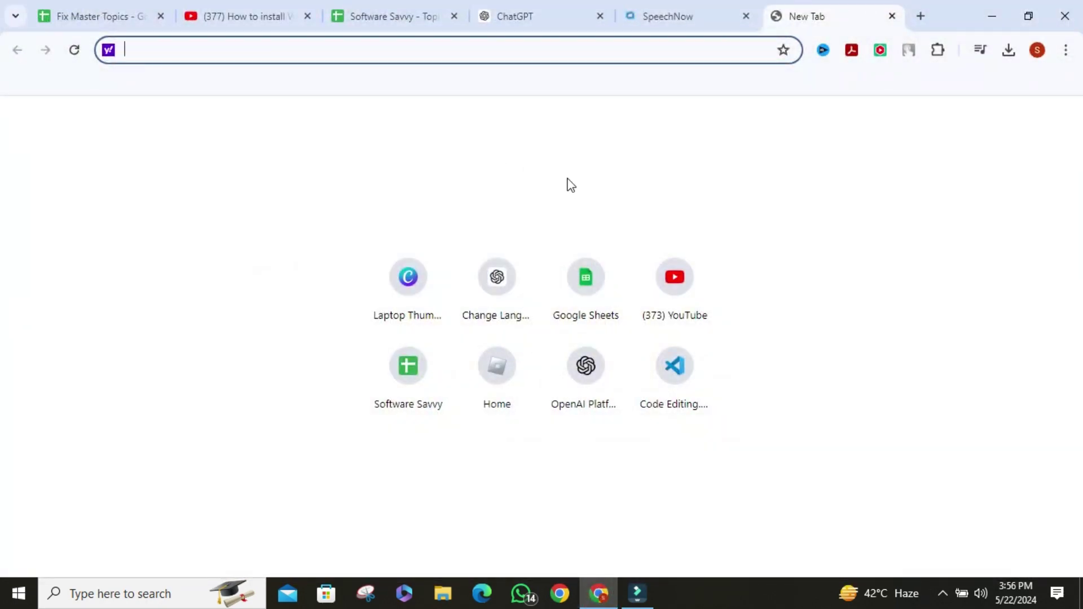
{"action": "left_click", "coordinate": [398, 45]}
{"action": "type", "text": "vir"}
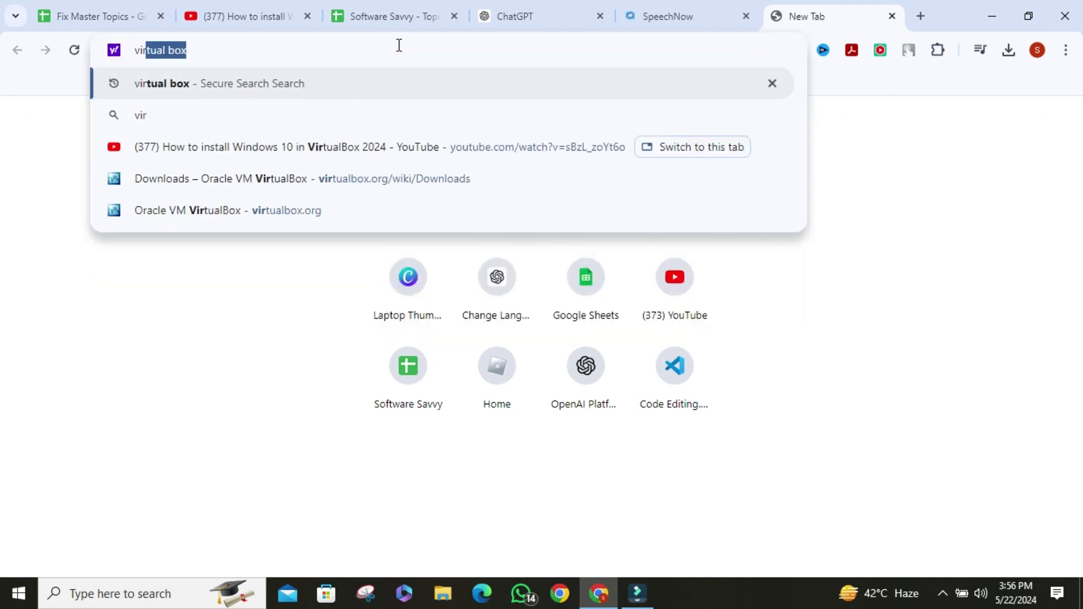
{"action": "key", "text": "Return"}
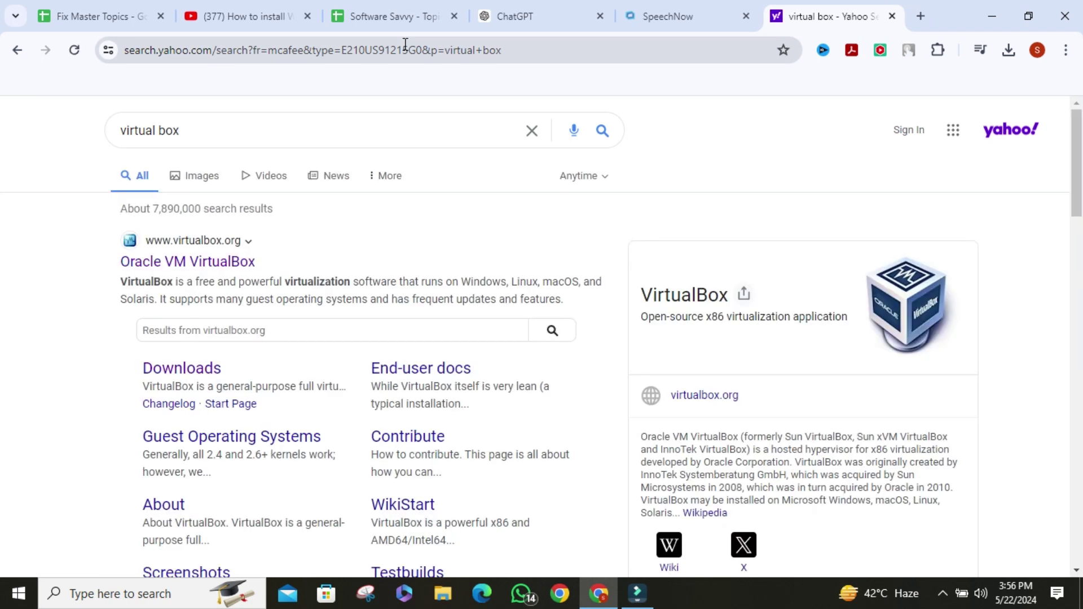
{"action": "left_click", "coordinate": [178, 263]}
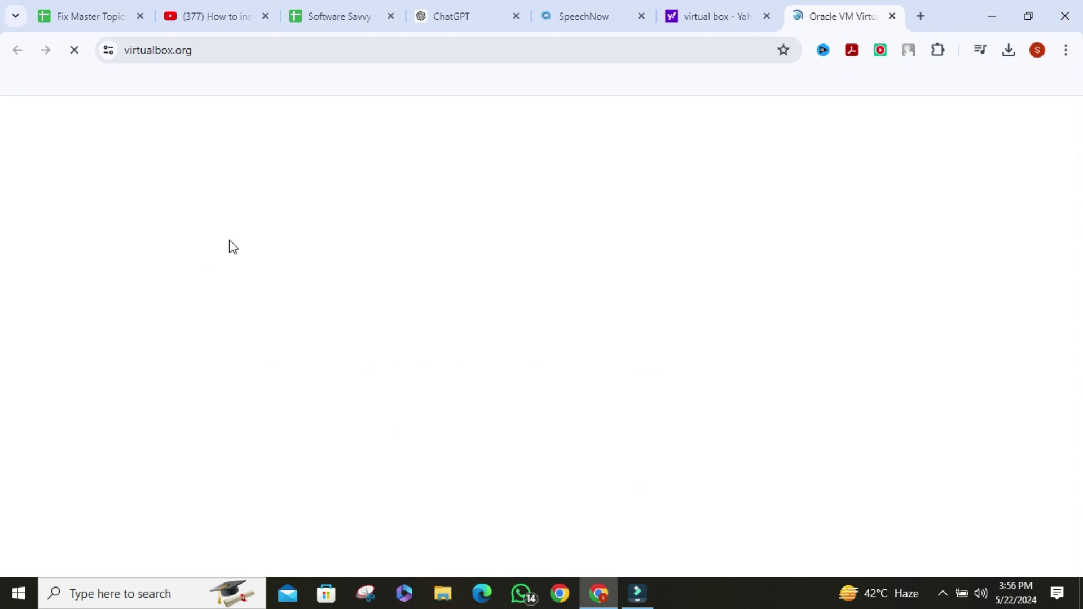
{"action": "scroll", "coordinate": [487, 304], "scroll_direction": "down", "scroll_amount": 3}
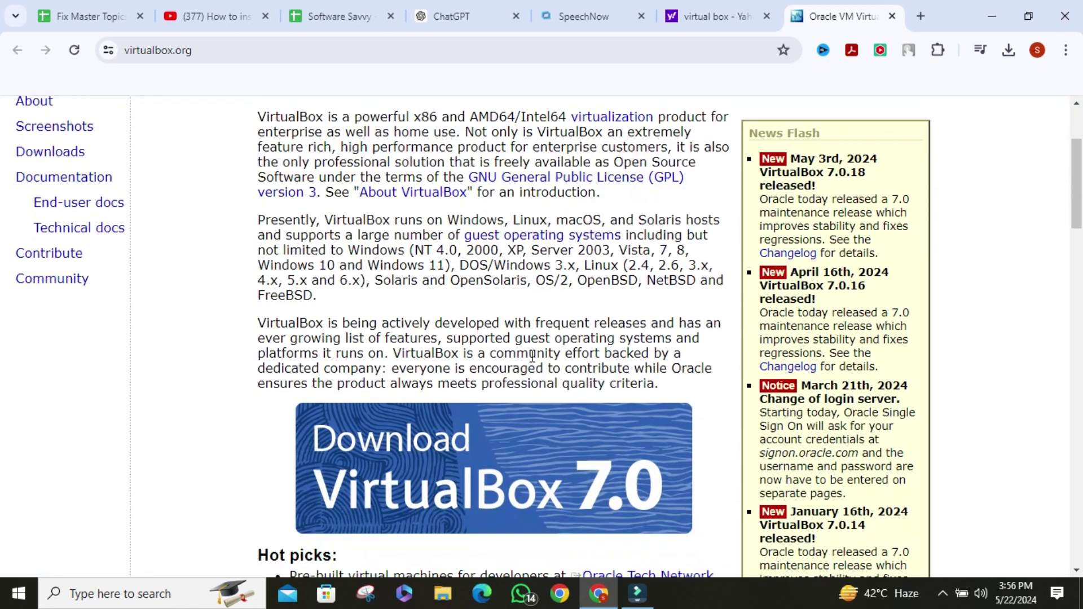
- Open the VirtualBox downloads page and download the Windows hosts installer, keeping the unverified file
{"action": "left_click", "coordinate": [479, 468]}
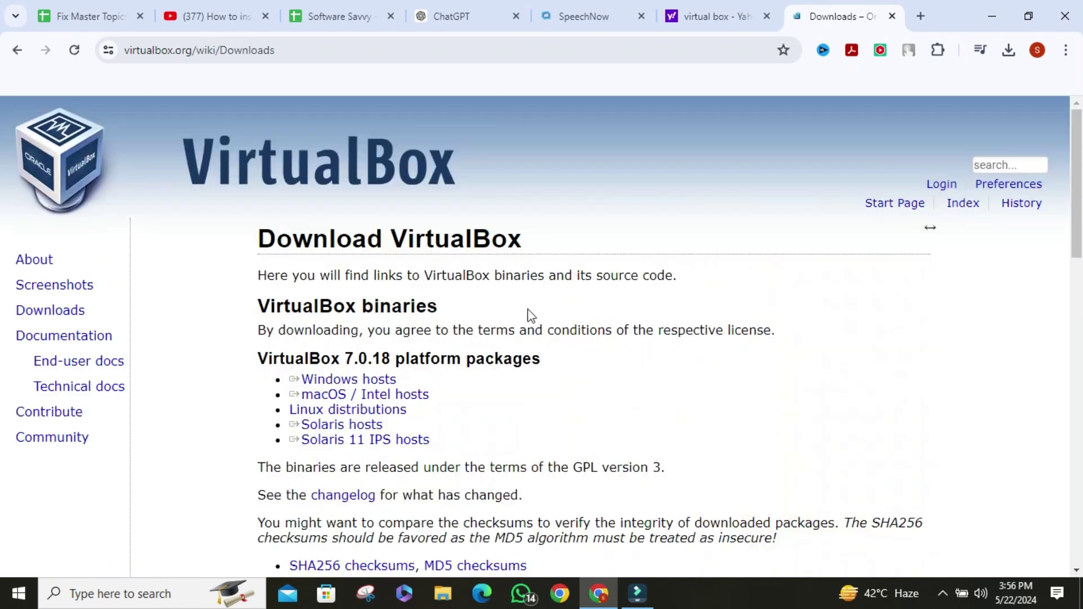
{"action": "scroll", "coordinate": [459, 292], "scroll_direction": "down", "scroll_amount": 2}
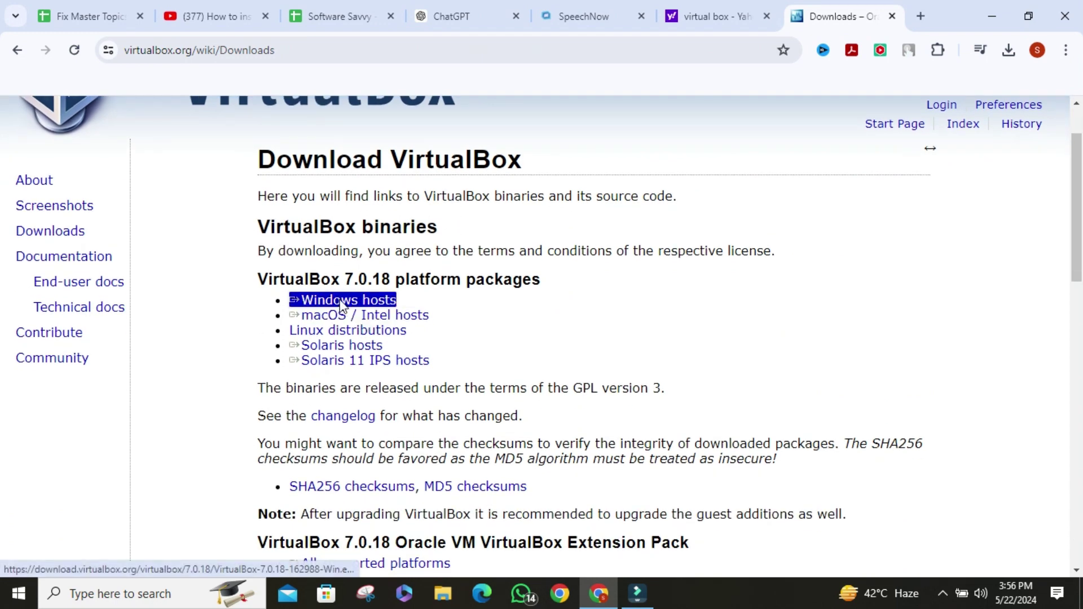
{"action": "left_click", "coordinate": [340, 303]}
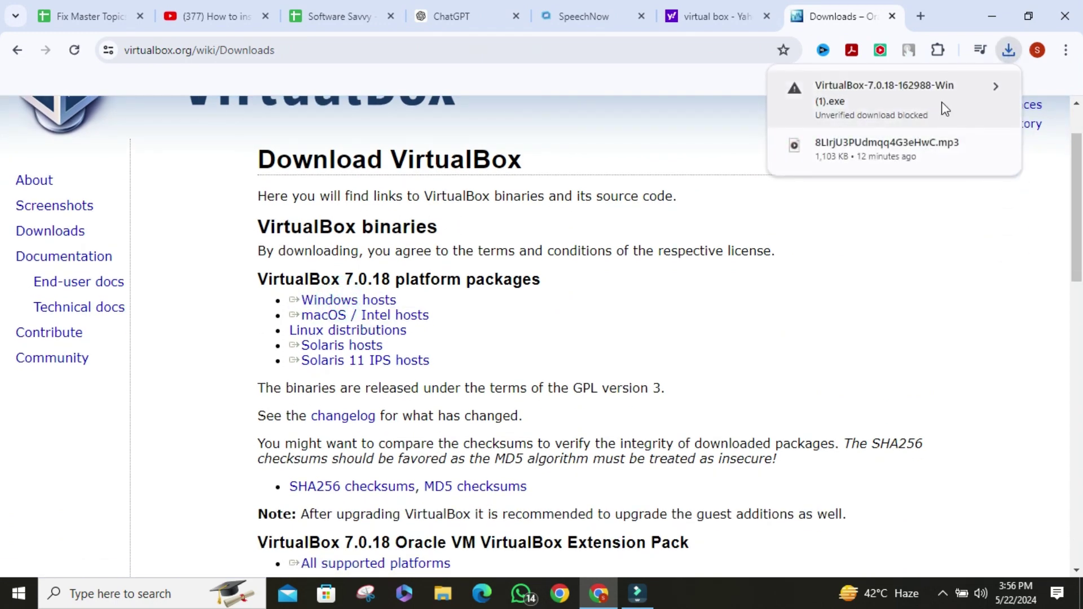
{"action": "left_click", "coordinate": [941, 105]}
{"action": "left_click", "coordinate": [939, 180]}
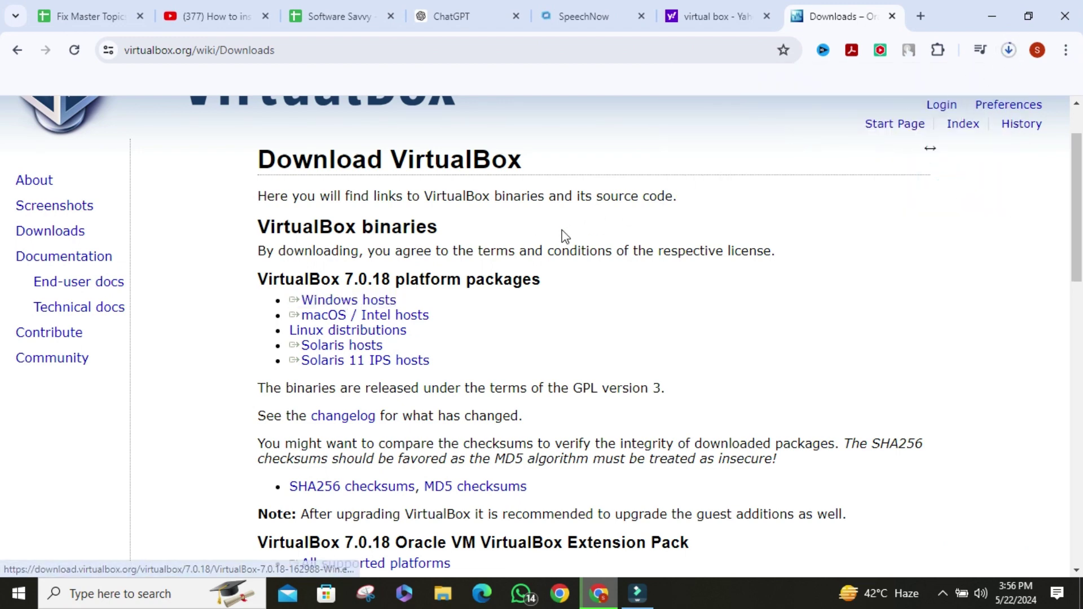
- Cancel the VirtualBox download and show the Downloads folder in File Explorer
{"action": "left_click", "coordinate": [1009, 51]}
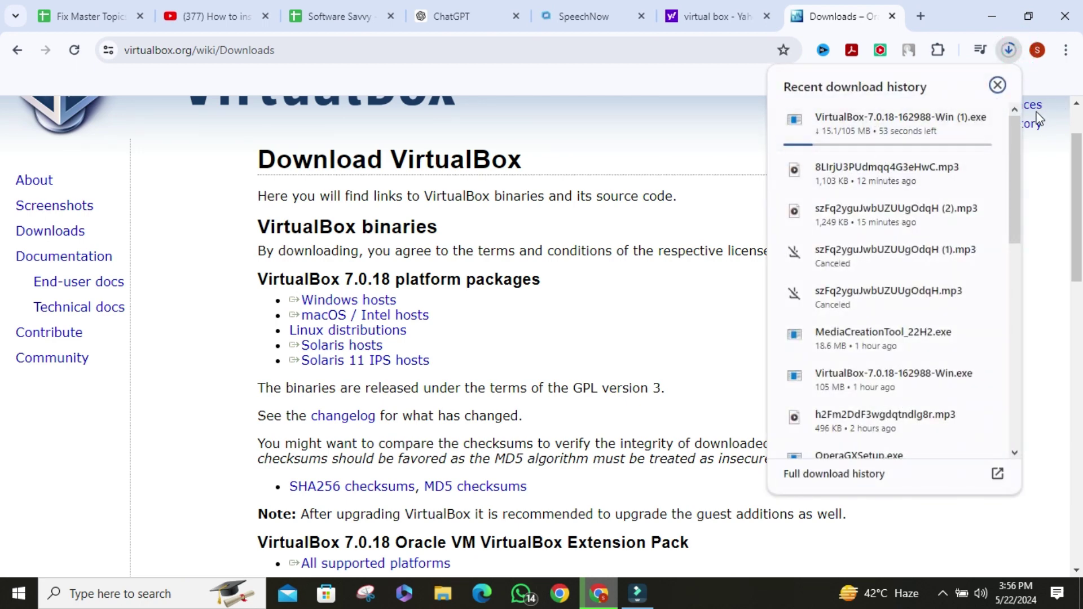
{"action": "left_click", "coordinate": [1009, 52]}
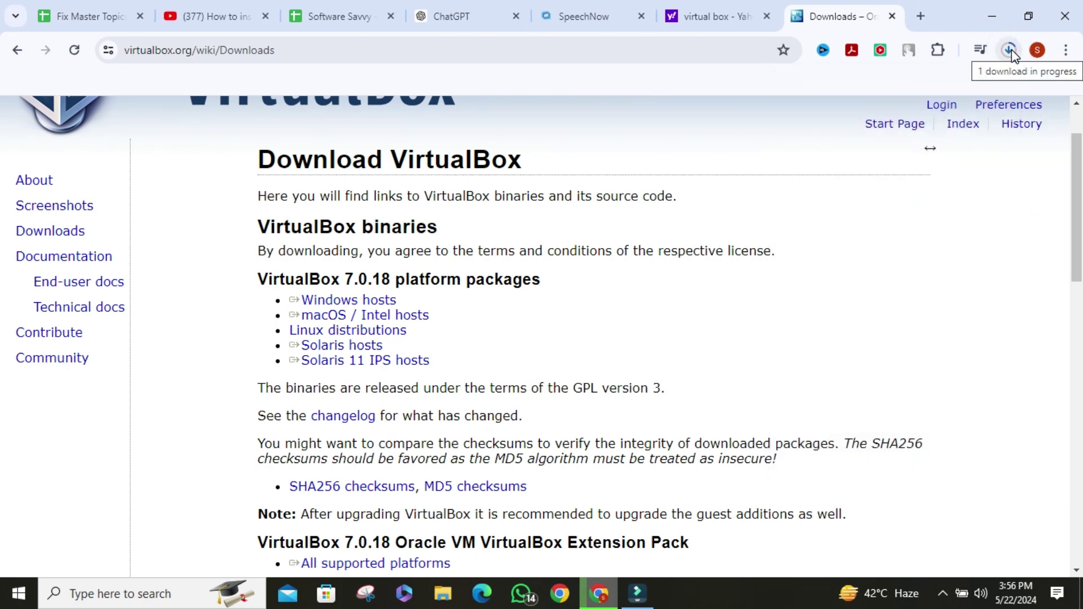
{"action": "left_click", "coordinate": [1010, 50]}
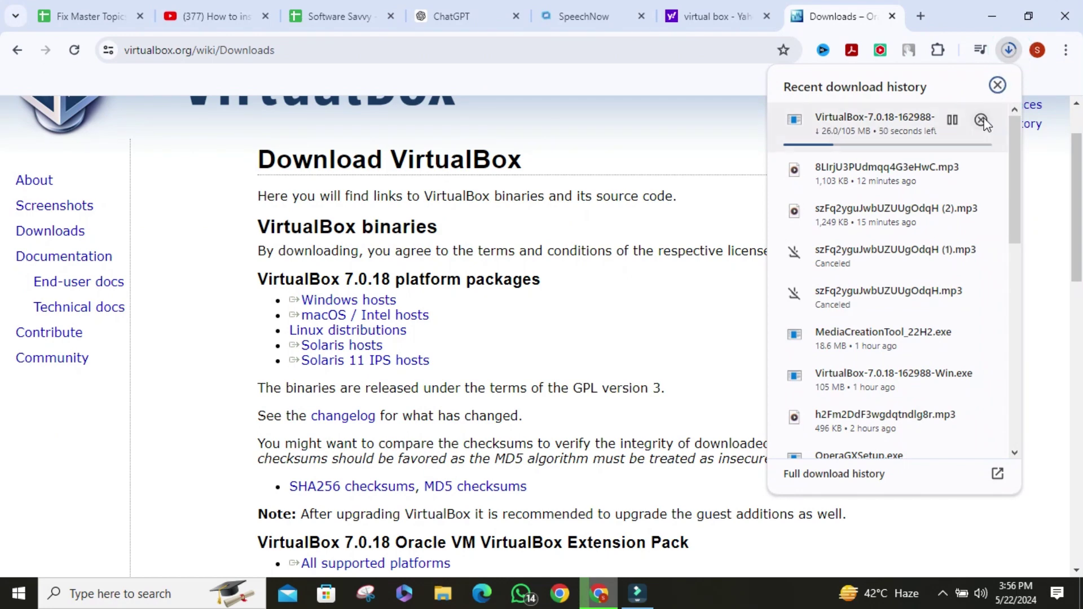
{"action": "left_click", "coordinate": [981, 120]}
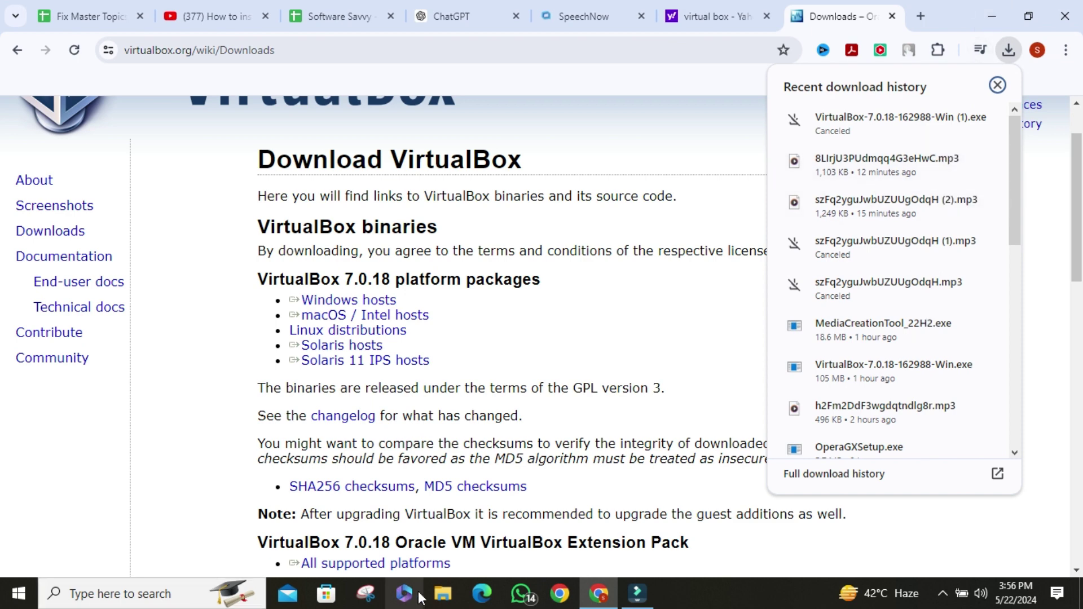
{"action": "left_click", "coordinate": [442, 593]}
{"action": "left_click", "coordinate": [82, 268]}
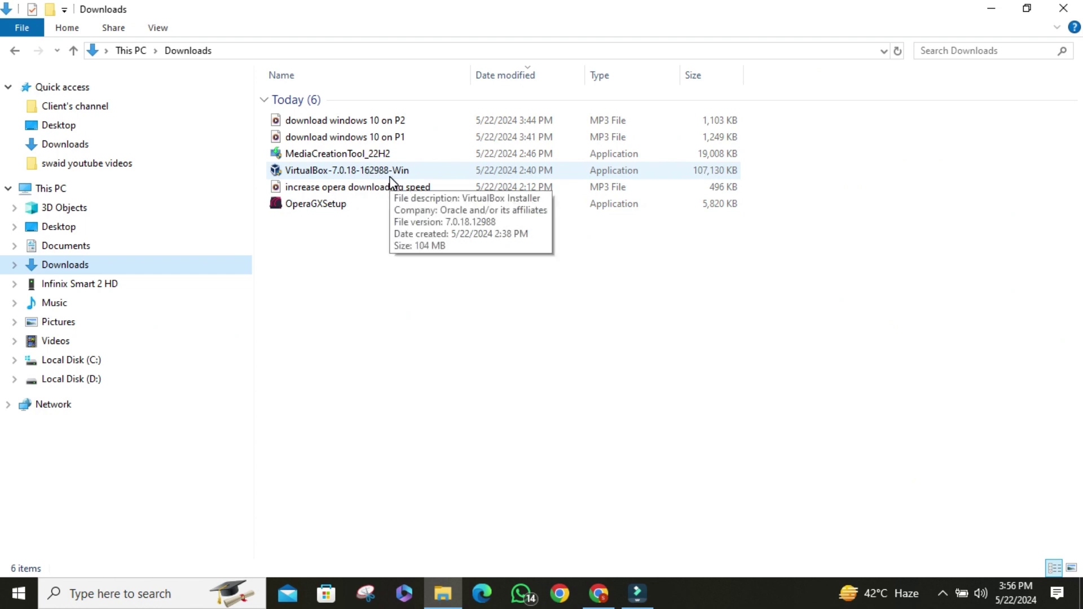
- Install VirtualBox 7.0.18 with default features, accepting both warnings, and minimize the setup window
{"action": "double_click", "coordinate": [391, 178]}
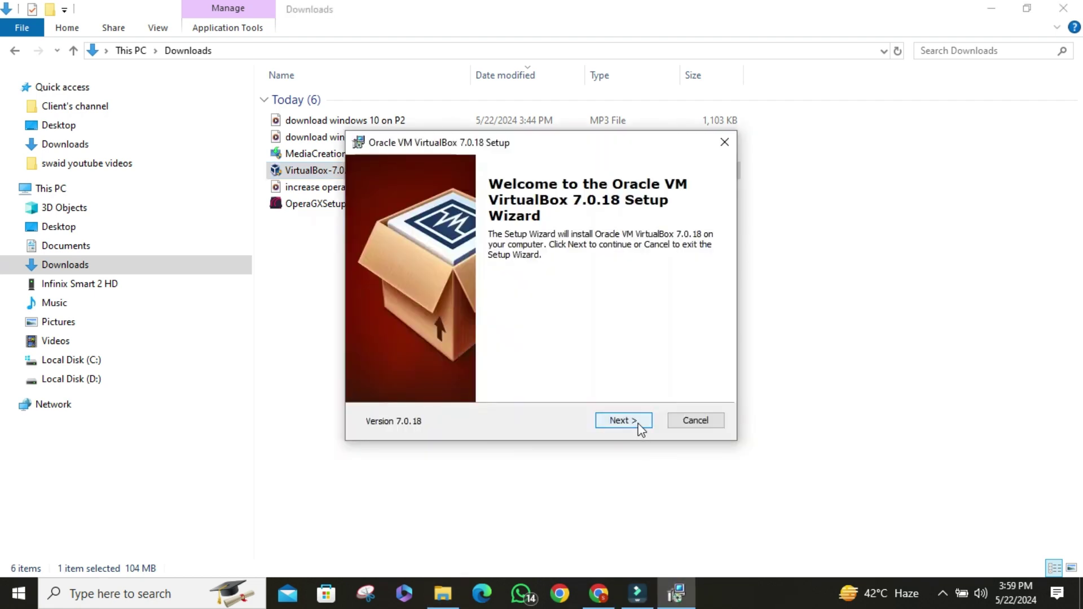
{"action": "left_click", "coordinate": [640, 426]}
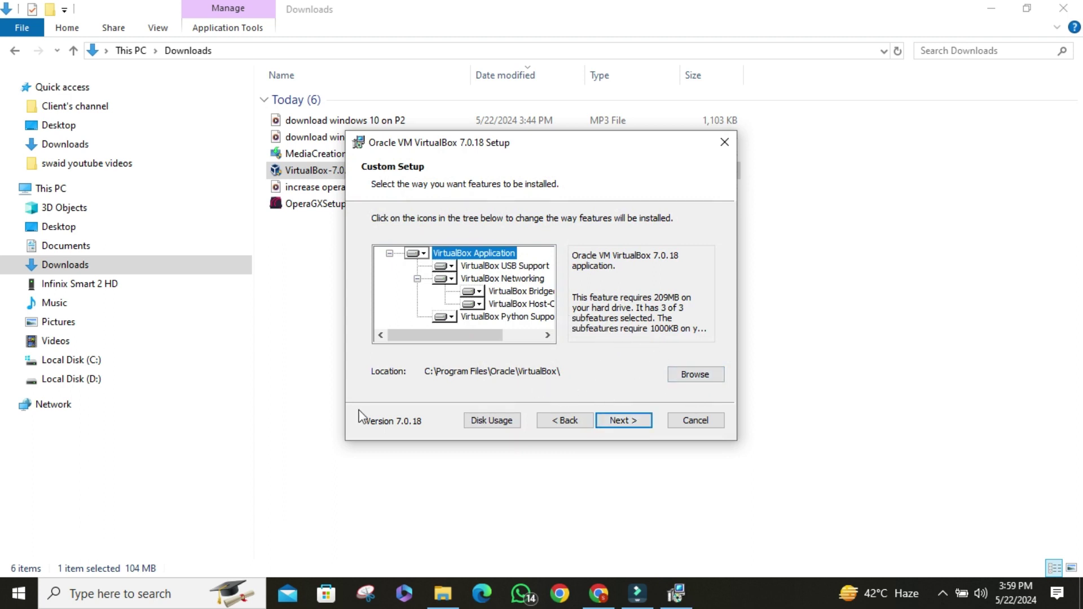
{"action": "left_click", "coordinate": [623, 420]}
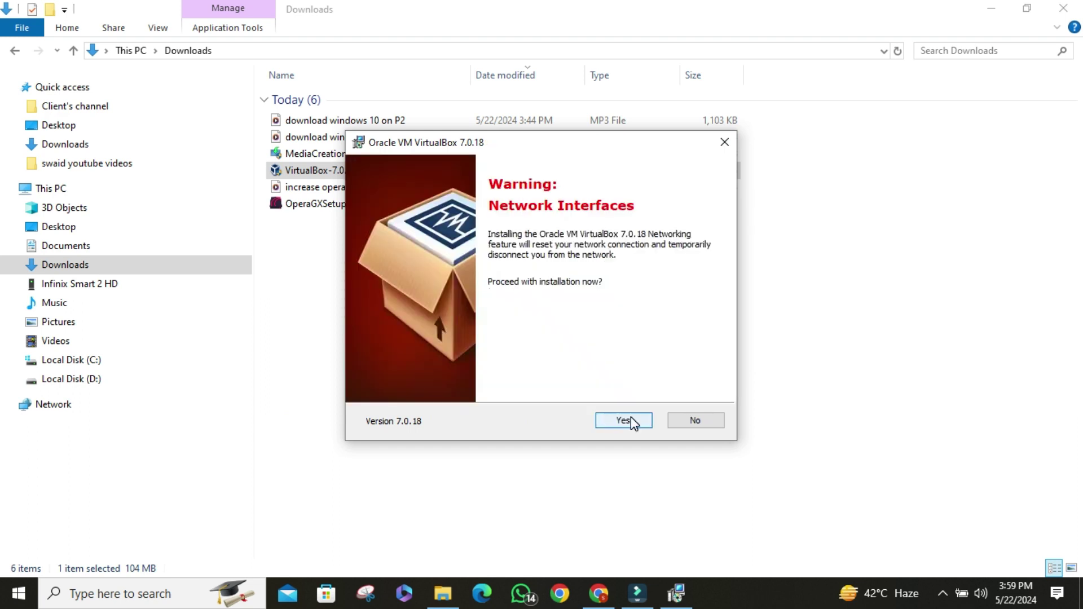
{"action": "left_click", "coordinate": [626, 423]}
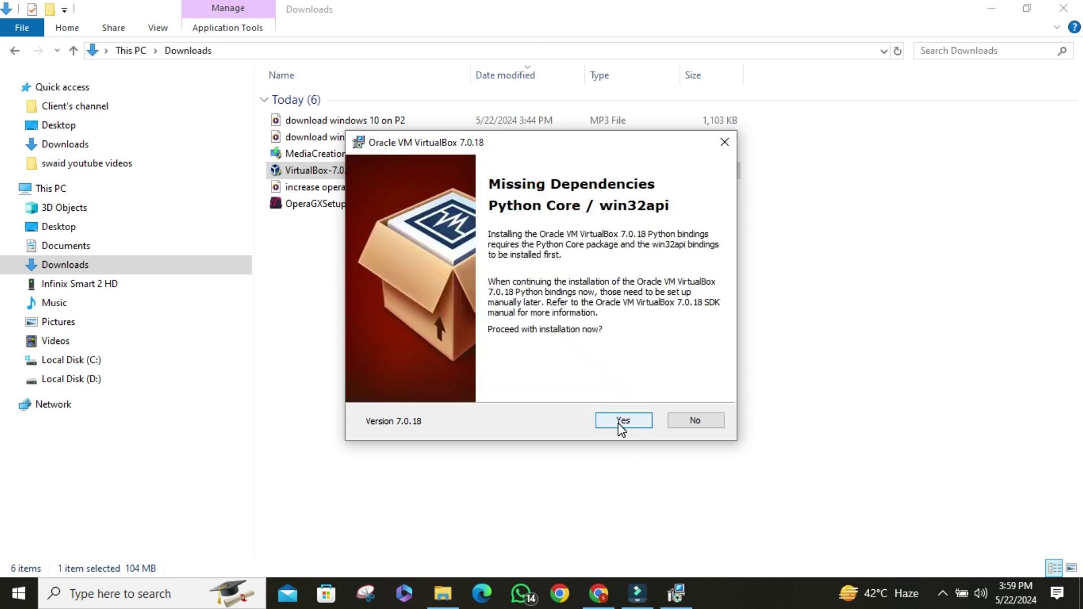
{"action": "left_click", "coordinate": [620, 425]}
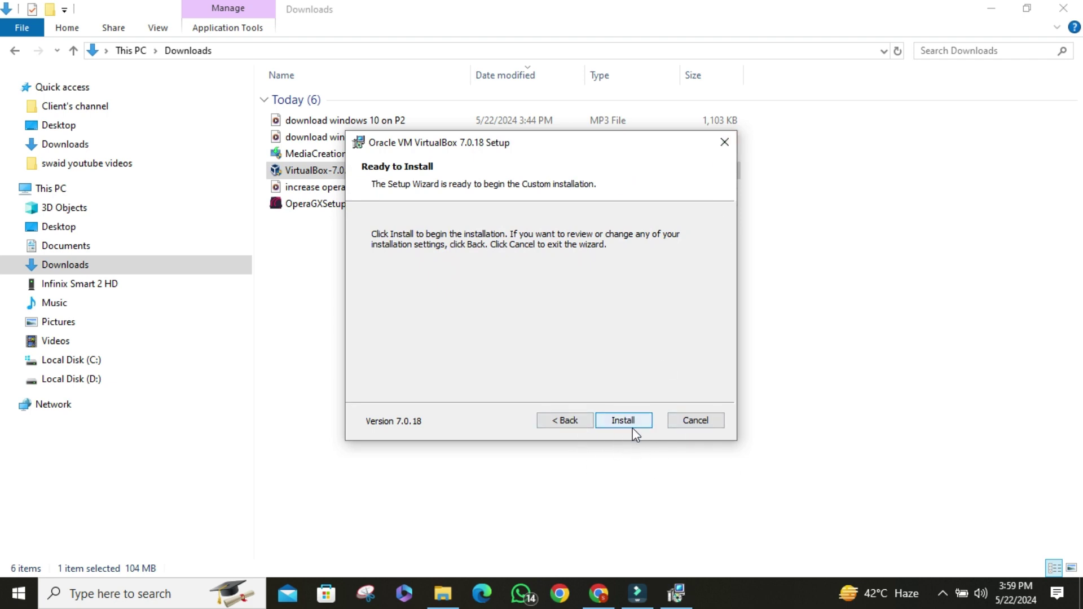
{"action": "left_click", "coordinate": [628, 421]}
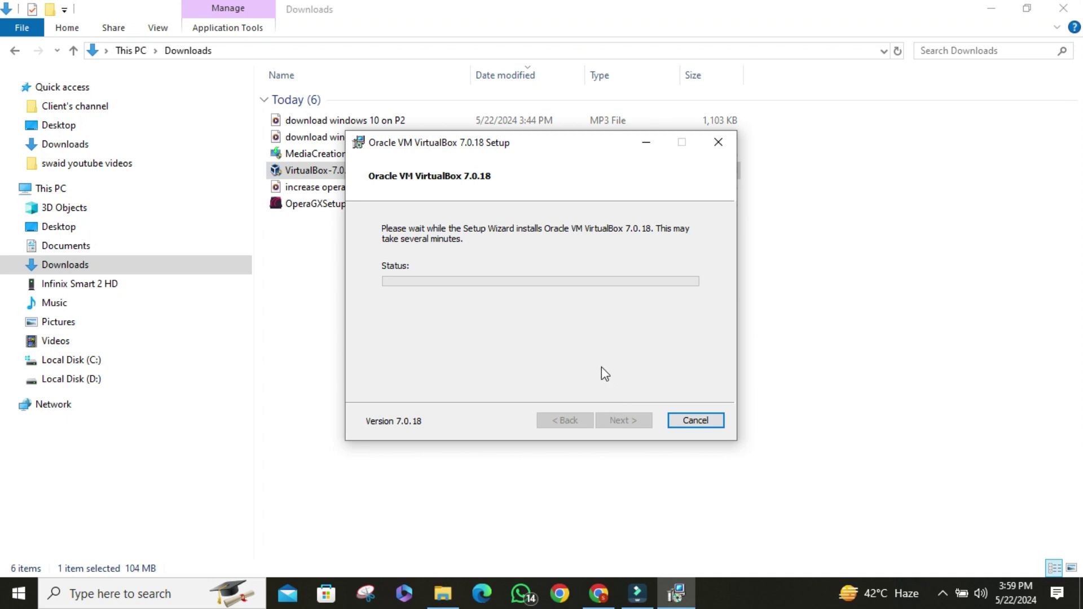
{"action": "left_click", "coordinate": [646, 143]}
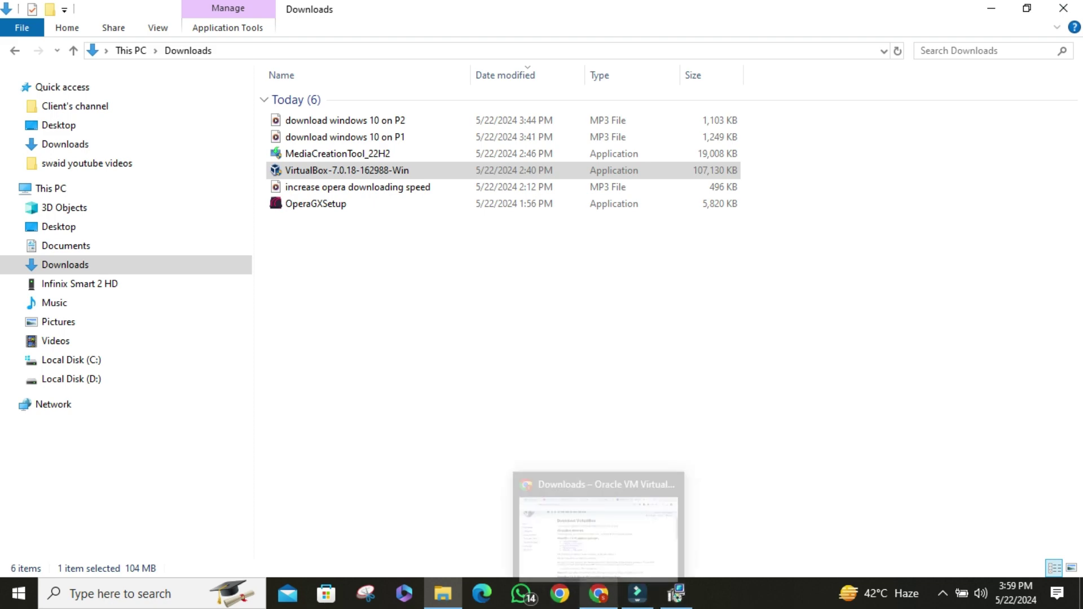
- Search 'download windows 10' in a new Chrome tab
{"action": "left_click", "coordinate": [555, 524]}
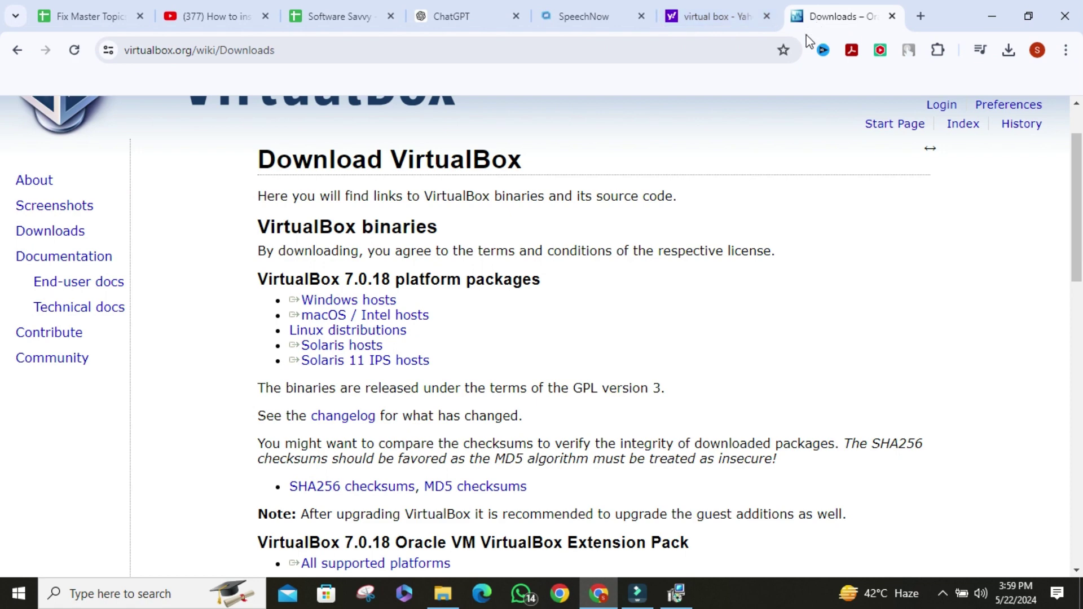
{"action": "left_click", "coordinate": [920, 16]}
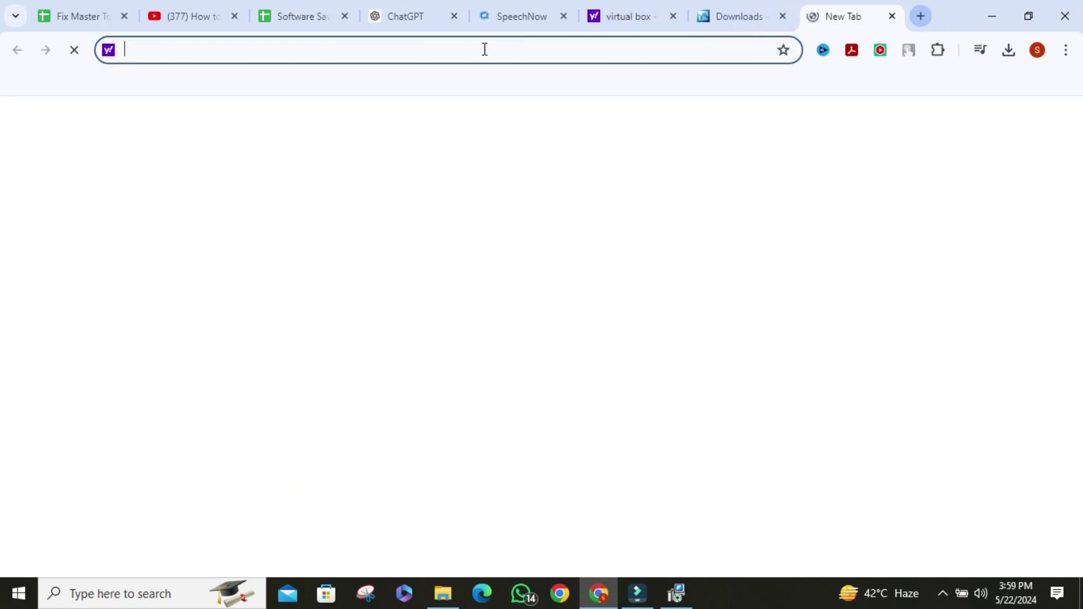
{"action": "left_click", "coordinate": [480, 52]}
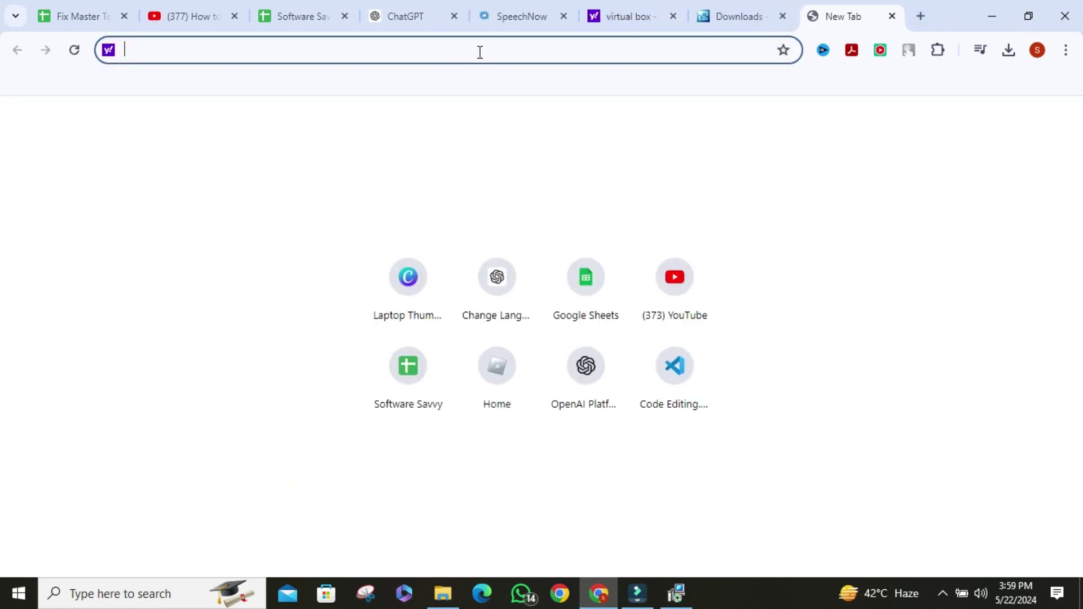
{"action": "type", "text": "download windows 10"}
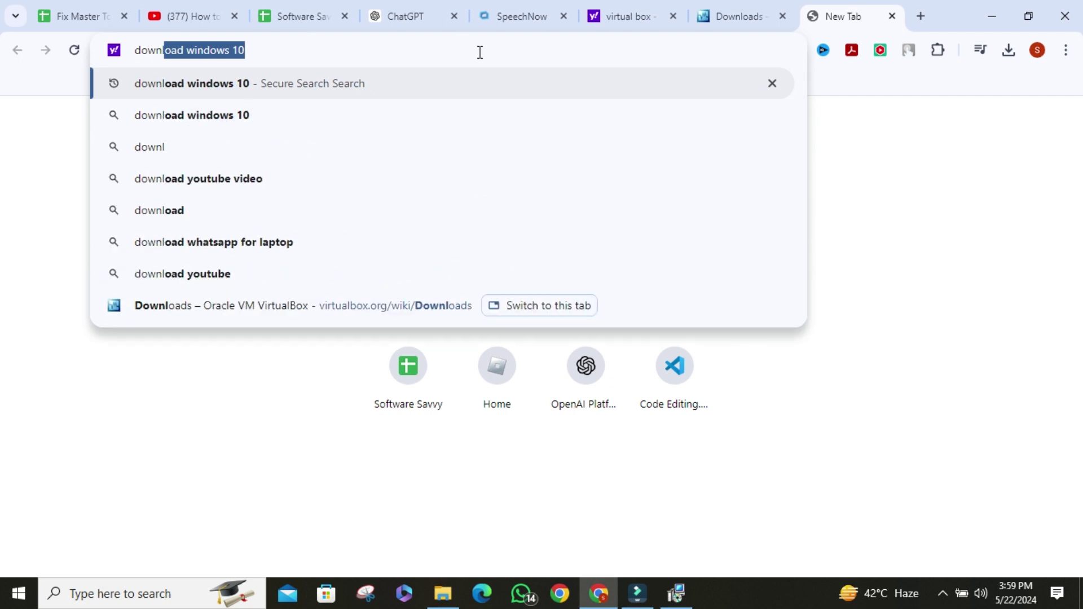
{"action": "key", "text": "Return"}
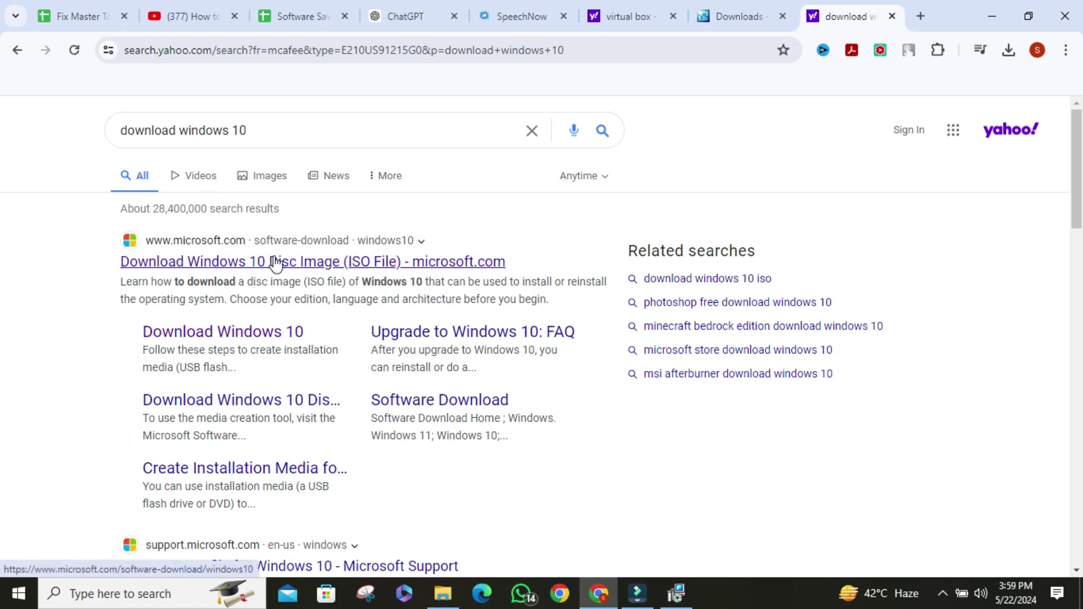
- Download the Media Creation Tool from Microsoft's Windows 10 page and show it in its folder
{"action": "left_click", "coordinate": [277, 265]}
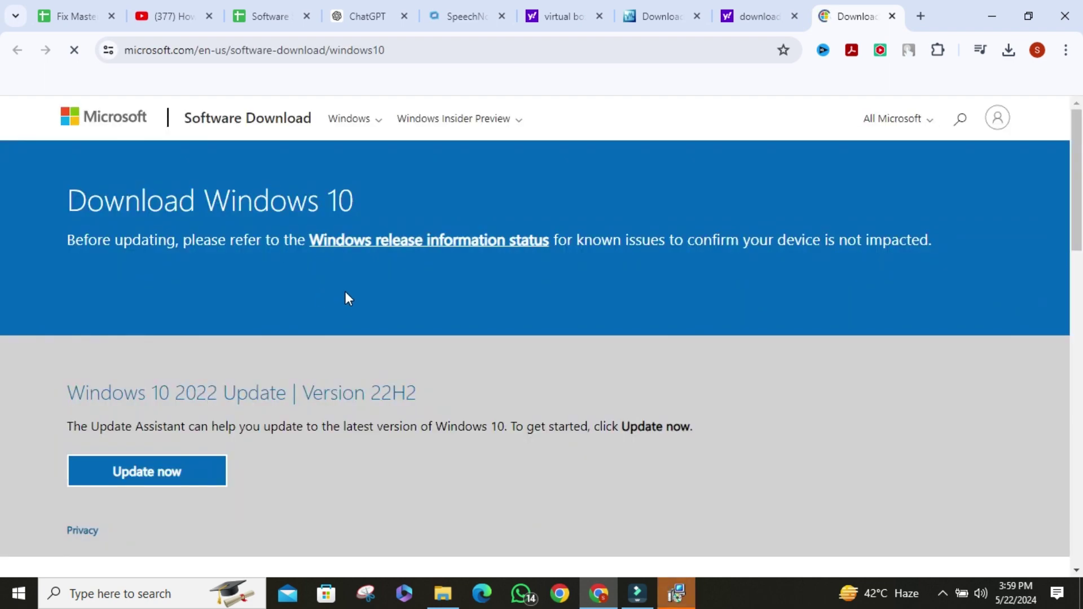
{"action": "scroll", "coordinate": [346, 293], "scroll_direction": "down", "scroll_amount": 3}
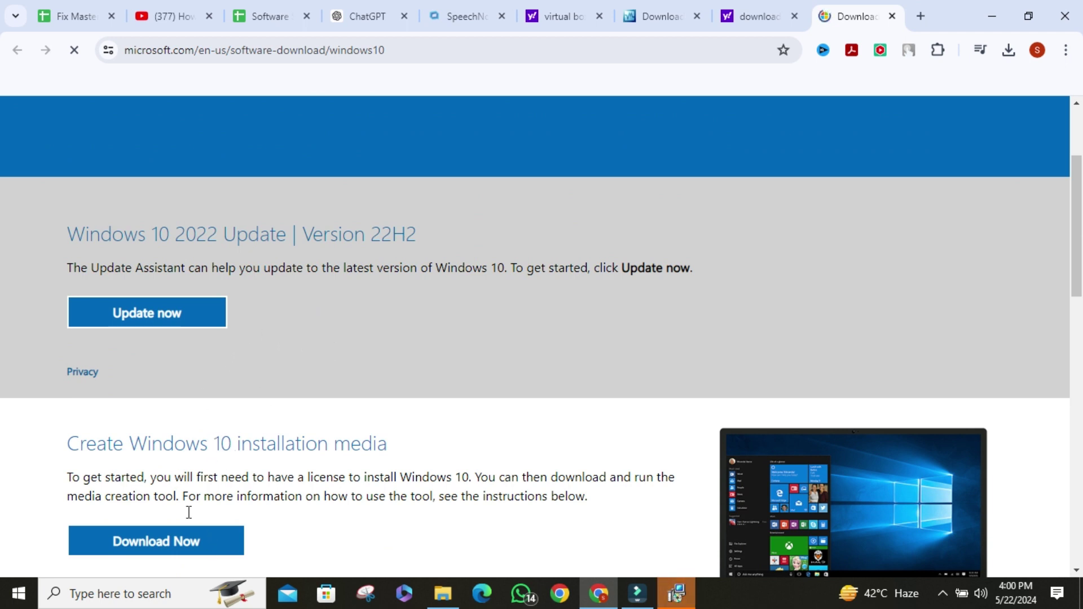
{"action": "left_click", "coordinate": [165, 546]}
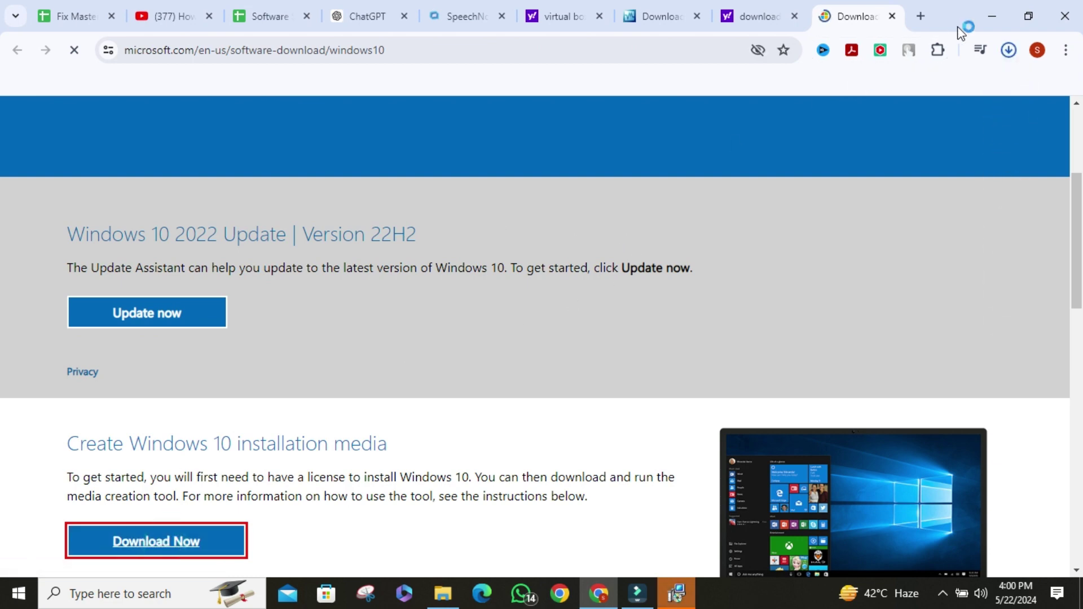
{"action": "left_click", "coordinate": [1008, 51]}
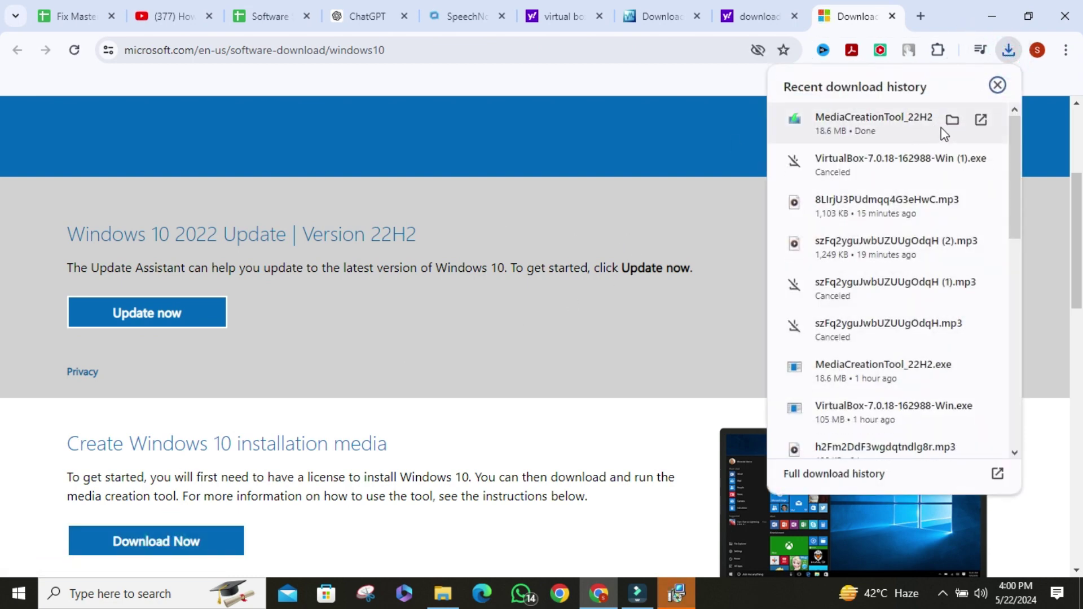
{"action": "left_click", "coordinate": [952, 121]}
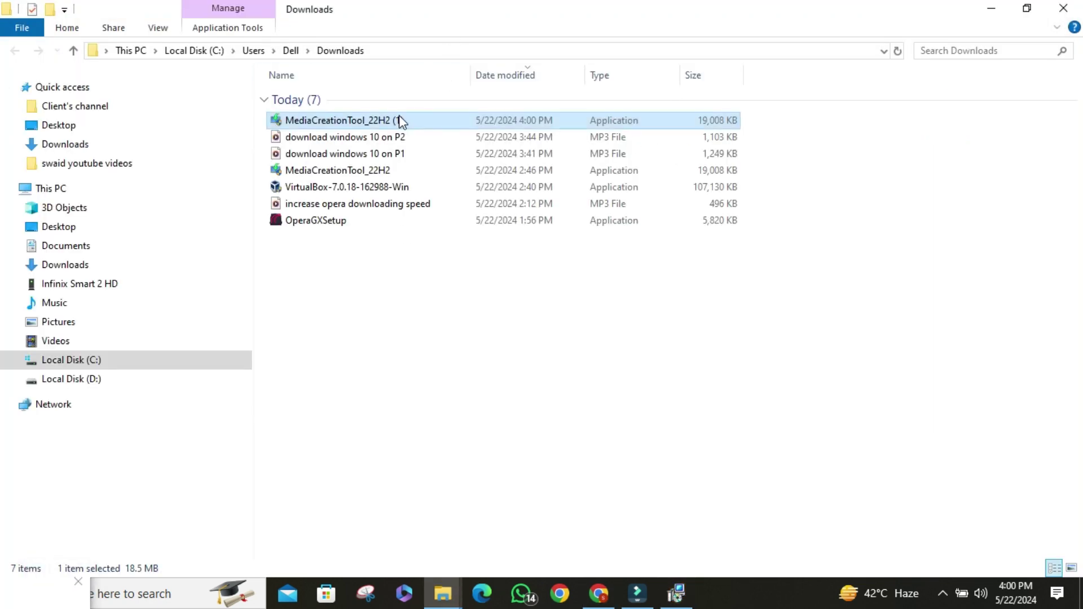
- Launch MediaCreationTool_22H2 (1) from Downloads and accept the license terms
{"action": "double_click", "coordinate": [399, 120]}
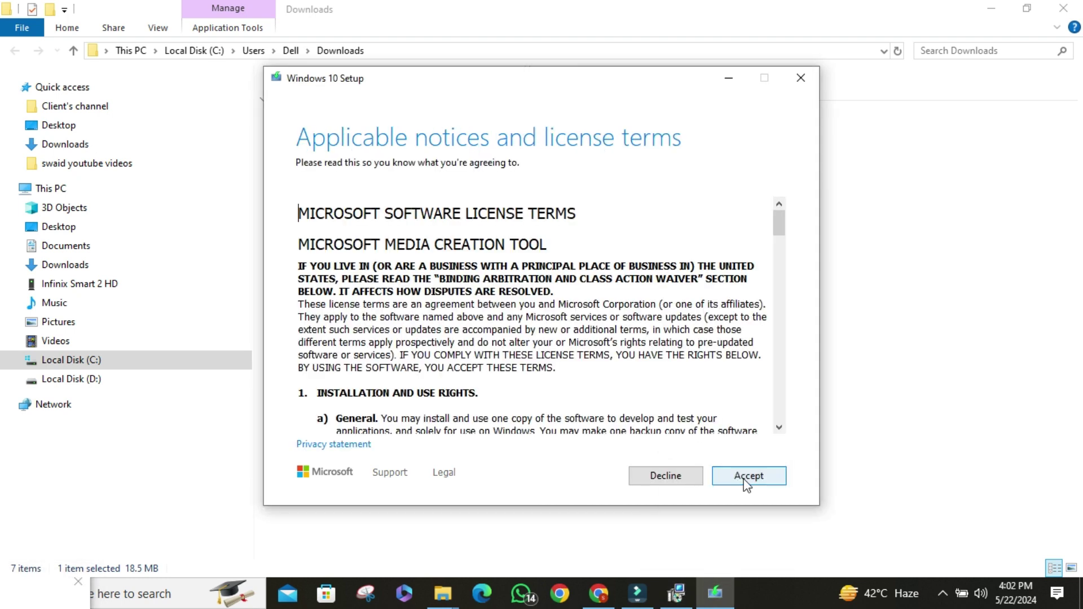
{"action": "left_click", "coordinate": [747, 477]}
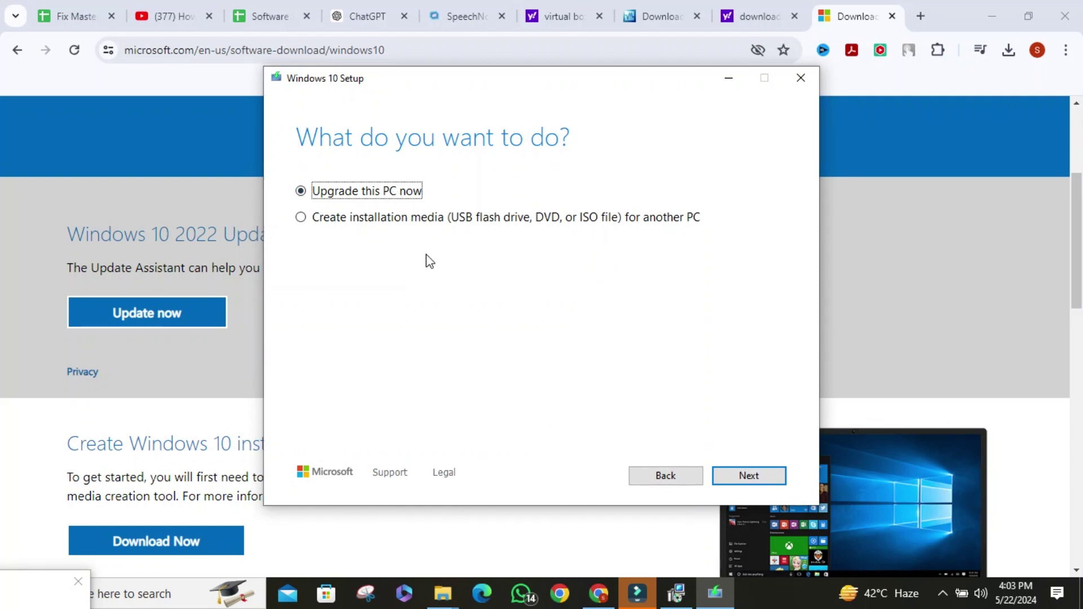
- Create Windows 10 installation media as an ISO file saved to Local Disk (D:), with recommended language, edition and architecture
{"action": "left_click", "coordinate": [306, 222]}
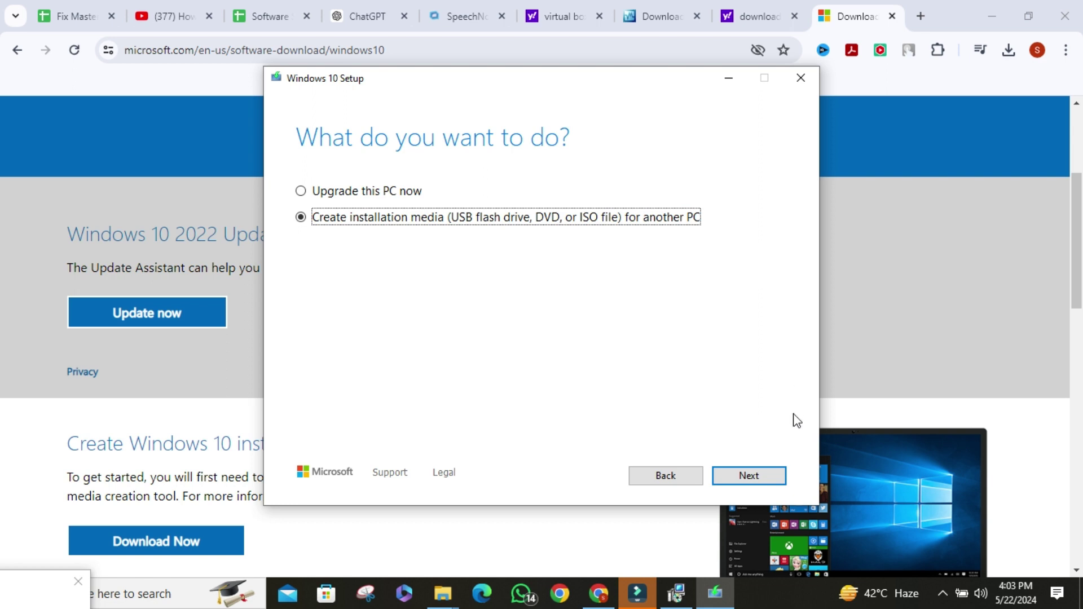
{"action": "left_click", "coordinate": [773, 475]}
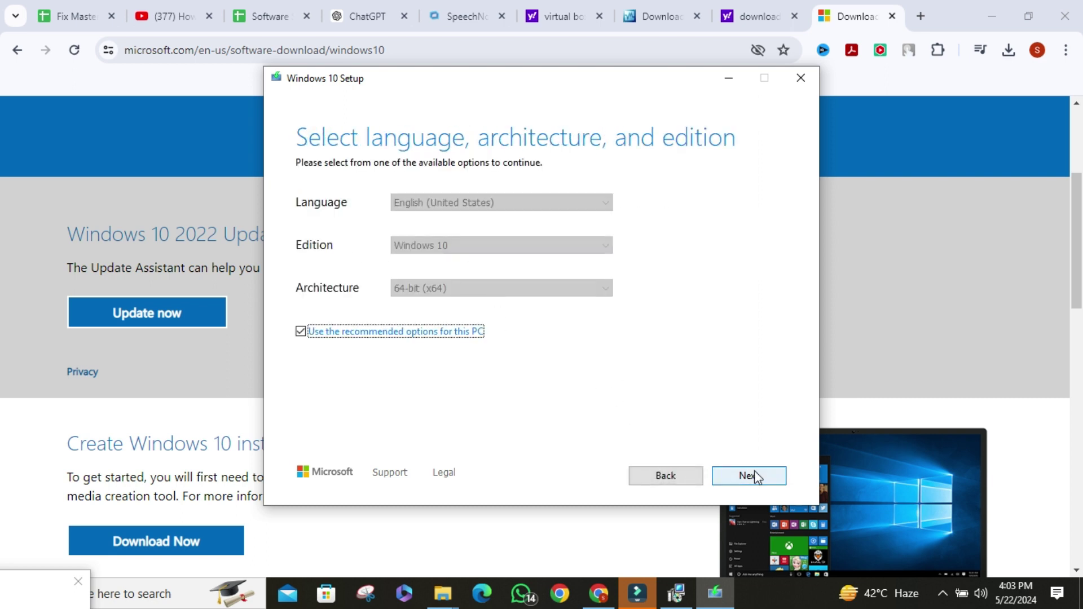
{"action": "left_click", "coordinate": [754, 473]}
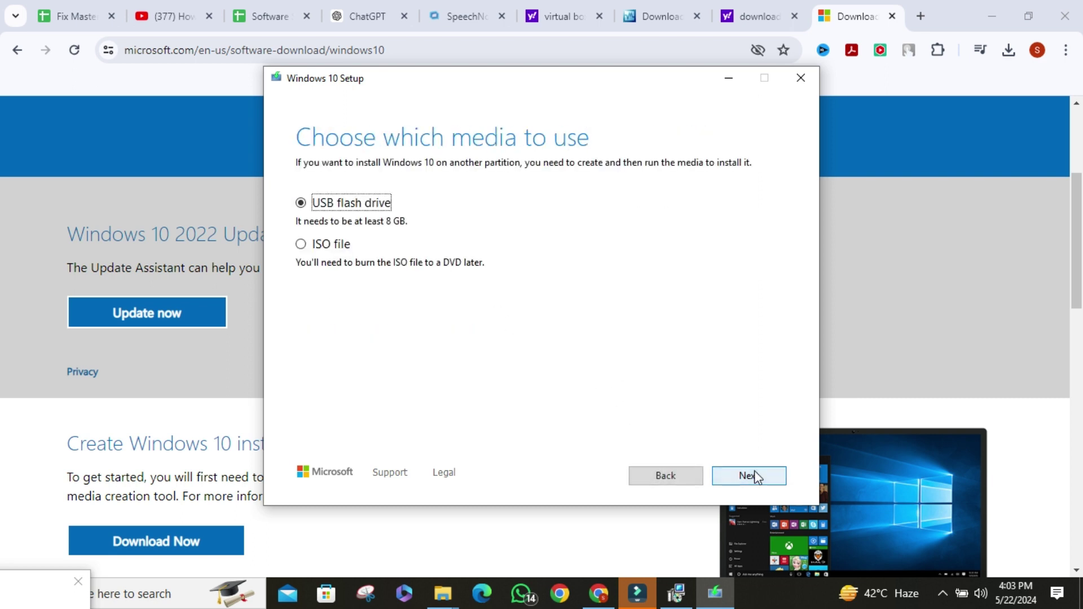
{"action": "left_click", "coordinate": [306, 255]}
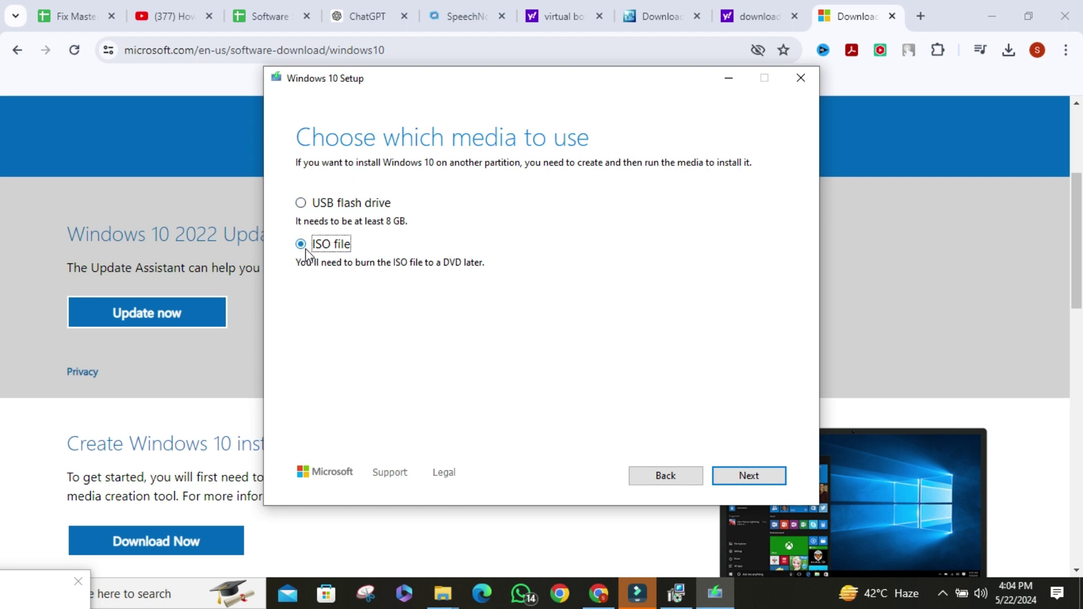
{"action": "left_click", "coordinate": [739, 475]}
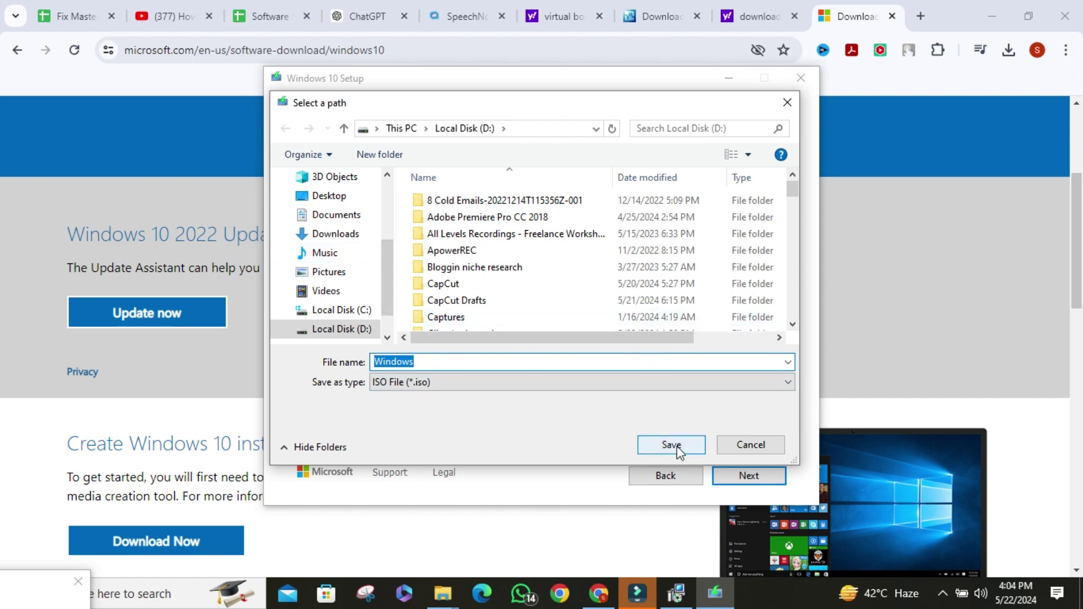
{"action": "left_click", "coordinate": [677, 449]}
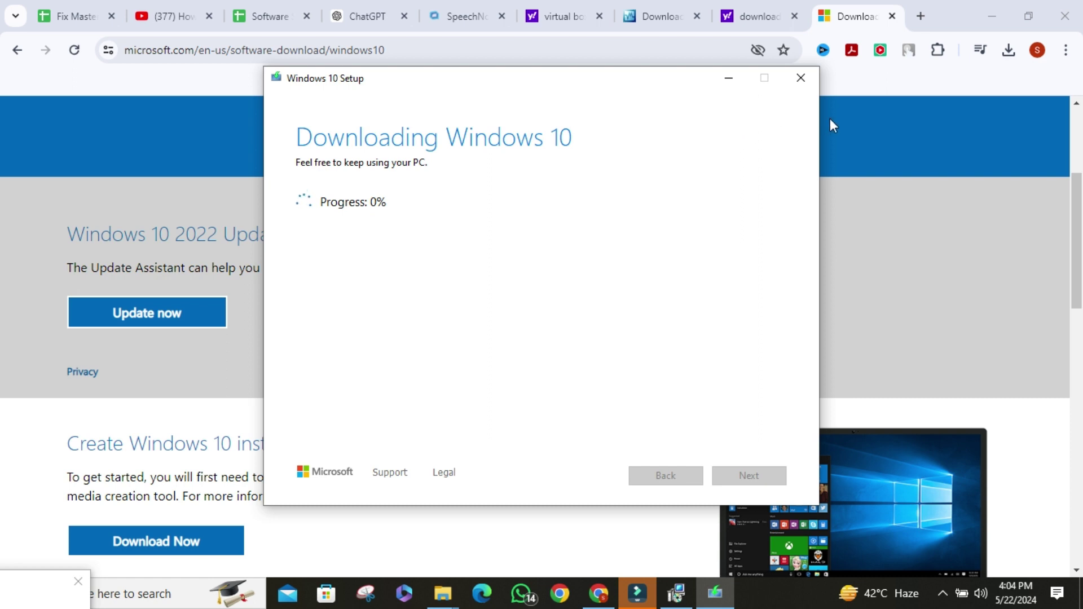
- Quit the Windows 10 setup and minimize Chrome to reveal the desktop
{"action": "left_click", "coordinate": [802, 89]}
{"action": "left_click", "coordinate": [540, 359]}
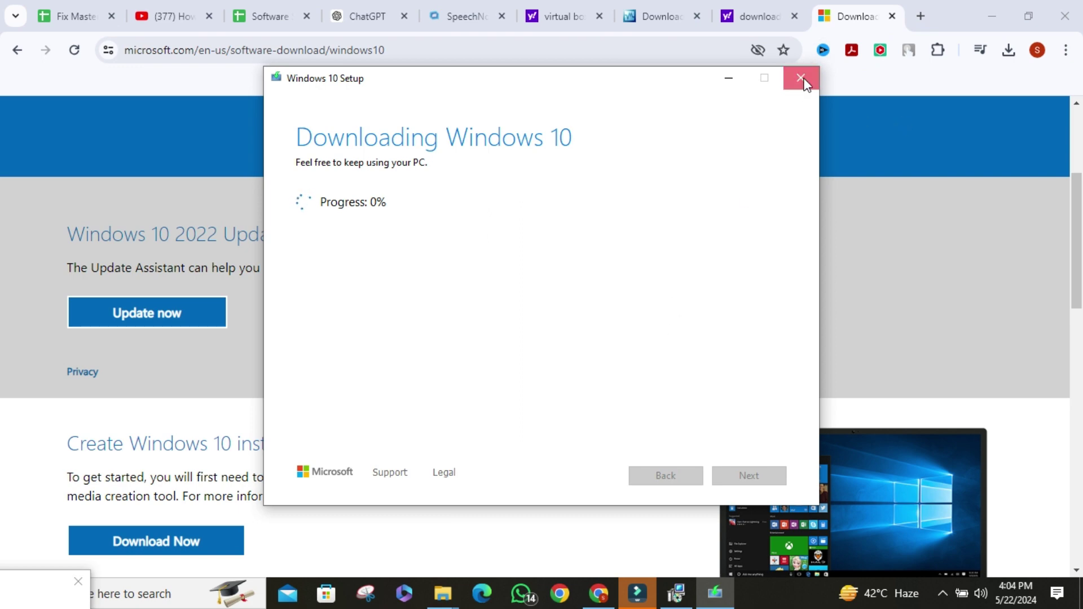
{"action": "left_click", "coordinate": [928, 140]}
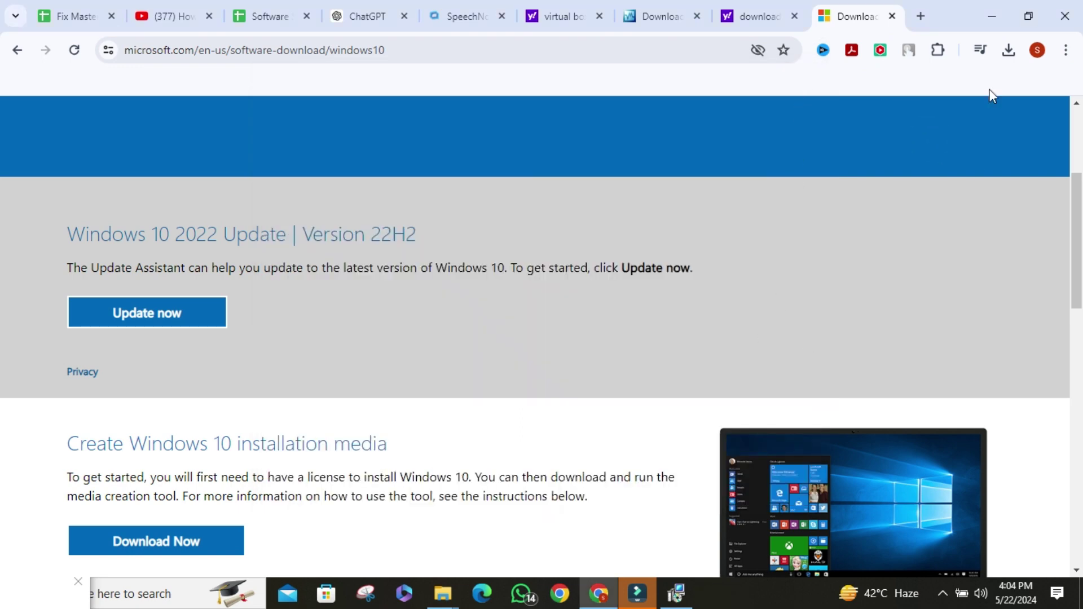
{"action": "left_click", "coordinate": [991, 16]}
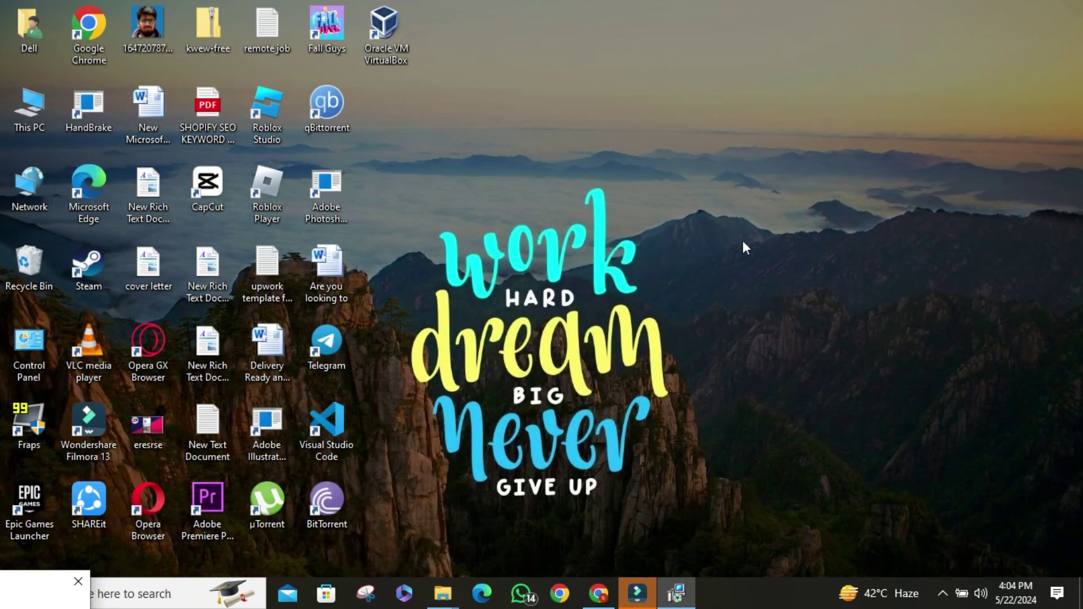
- Start a new VirtualBox VM named 'windows 10' with its folder on Local Disk (D:)
{"action": "double_click", "coordinate": [387, 32]}
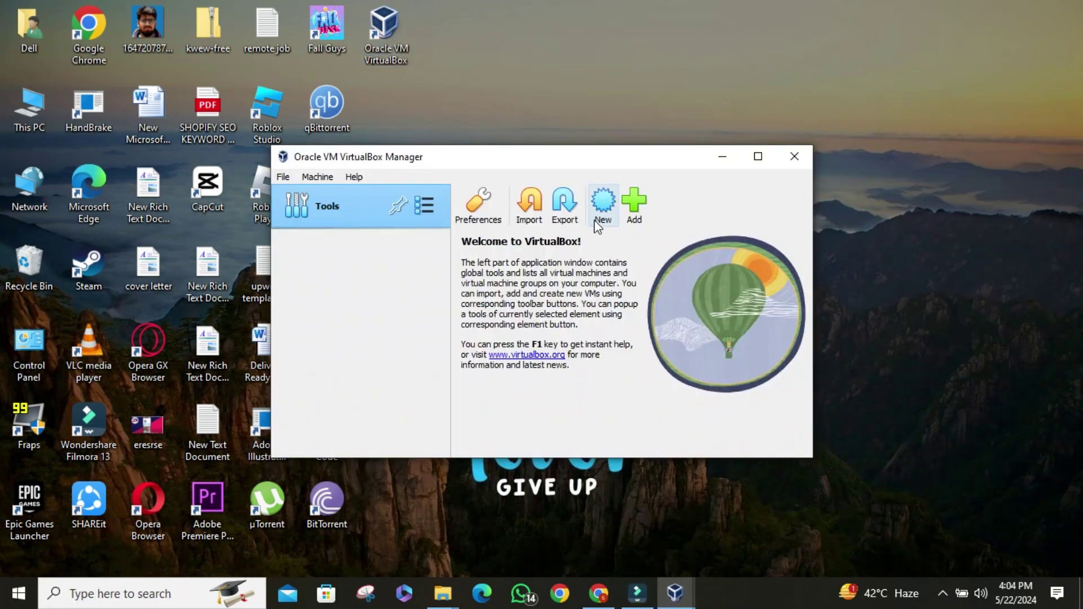
{"action": "left_click", "coordinate": [597, 223]}
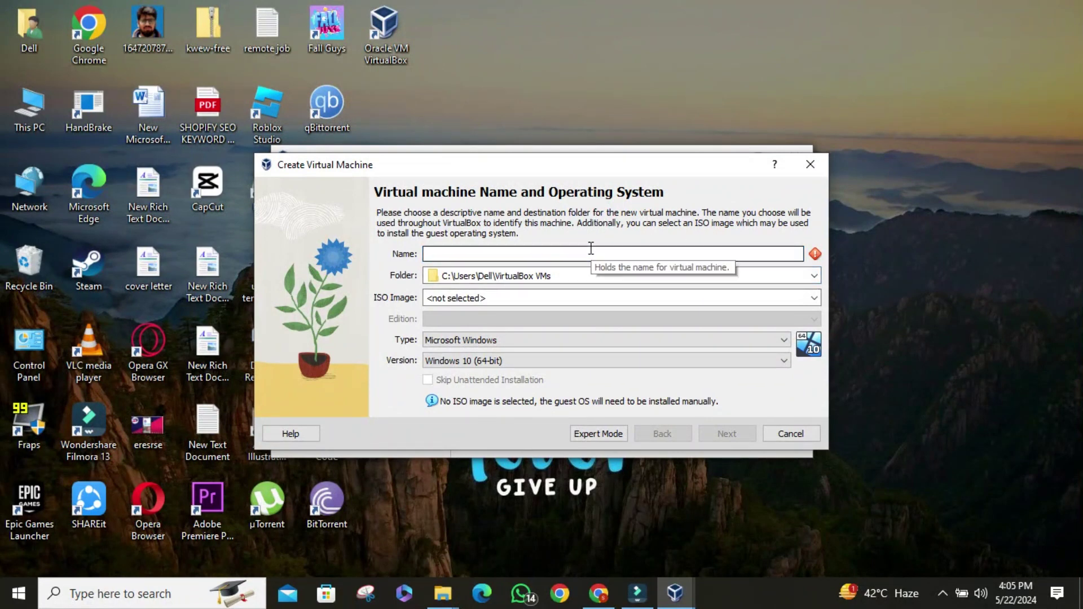
{"action": "type", "text": "winso"}
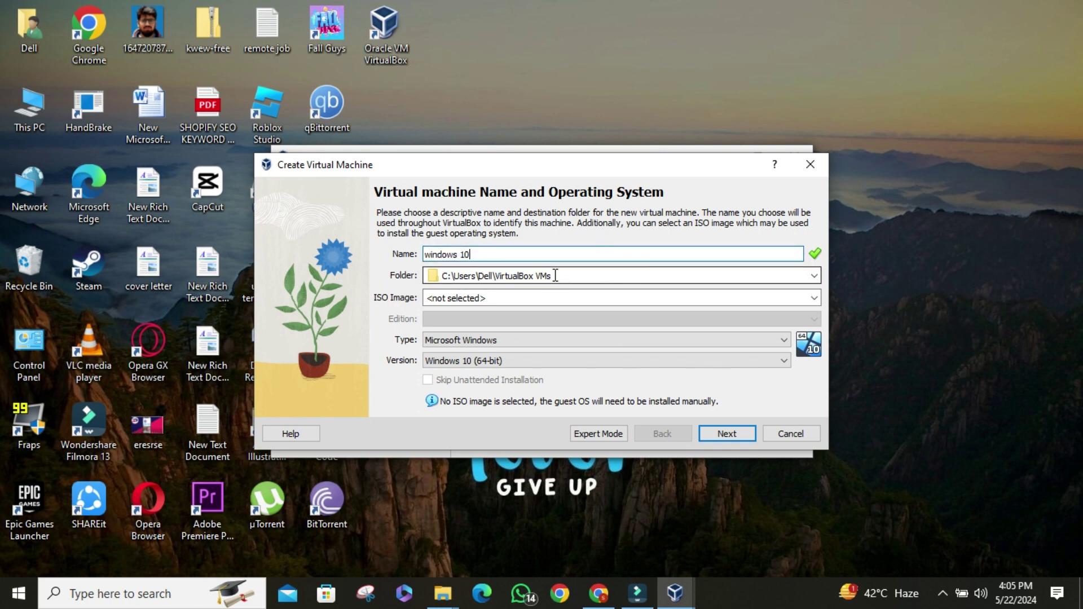
{"action": "left_click", "coordinate": [814, 276]}
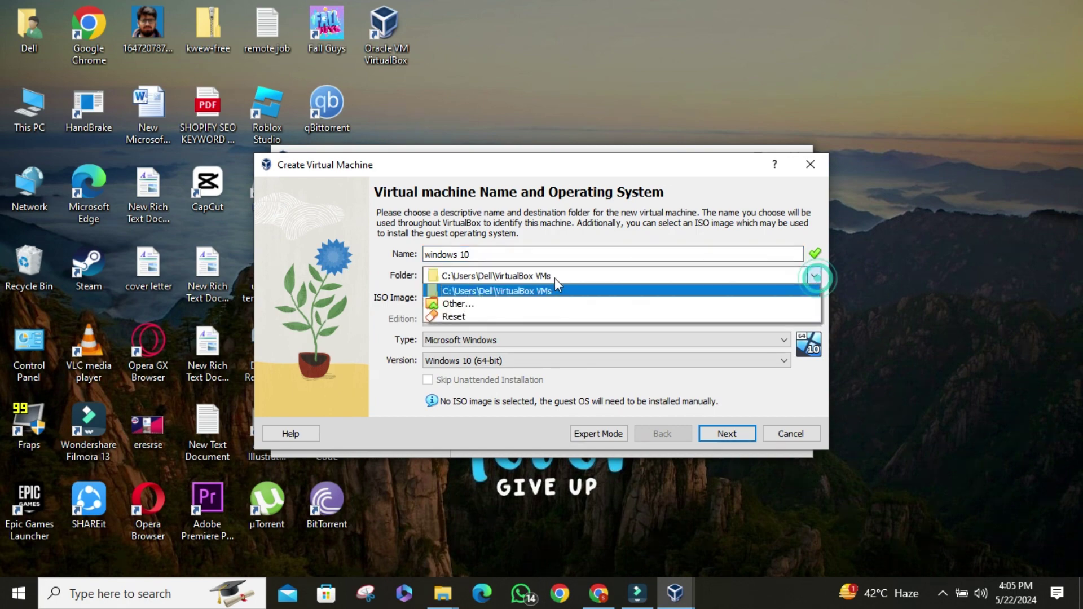
{"action": "left_click", "coordinate": [458, 304]}
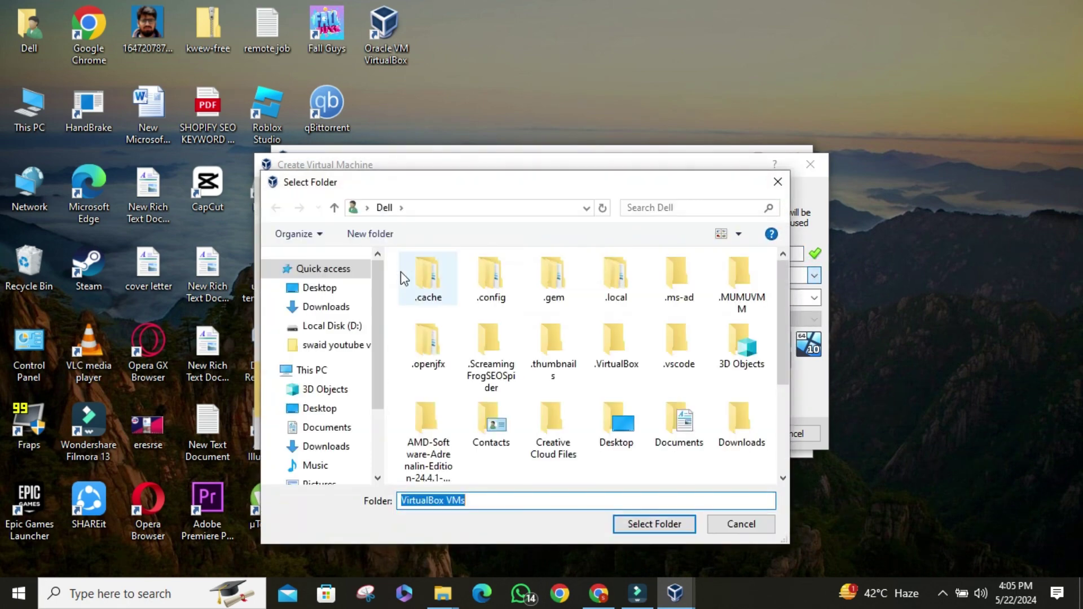
{"action": "left_click", "coordinate": [332, 471]}
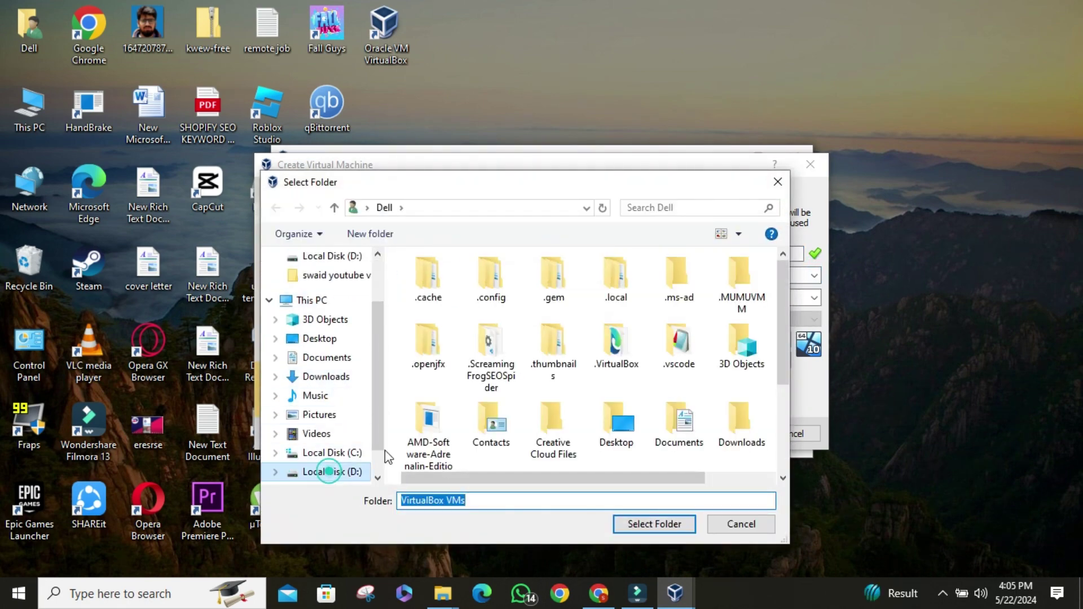
{"action": "scroll", "coordinate": [554, 427], "scroll_direction": "down", "scroll_amount": 7}
{"action": "left_click", "coordinate": [659, 523]}
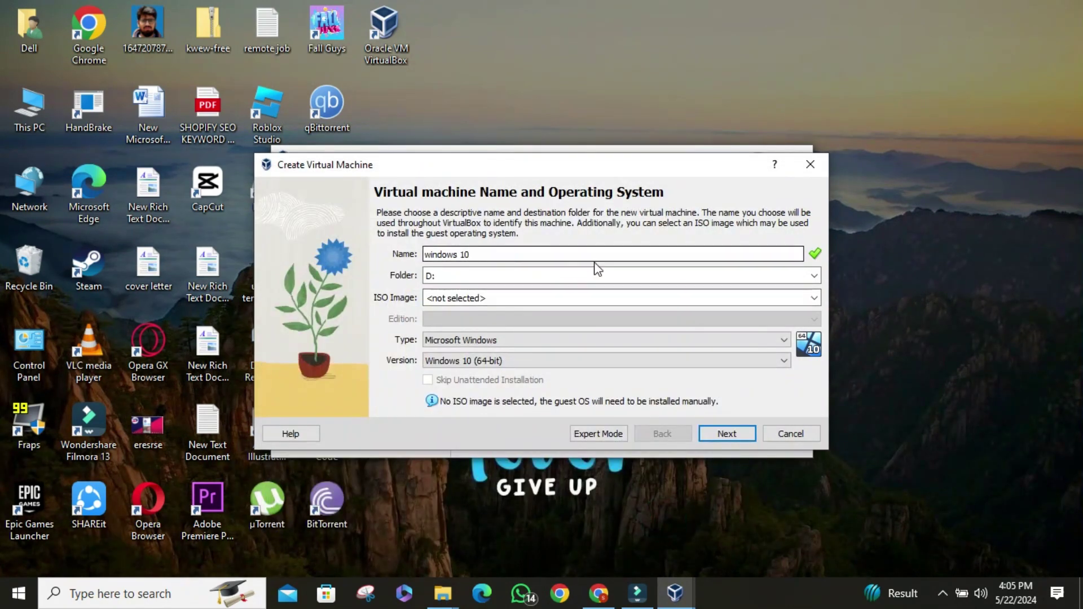
- Keep Microsoft Windows as the type and Windows 10 (64-bit) as the version
{"action": "left_click", "coordinate": [485, 344]}
{"action": "left_click", "coordinate": [492, 354]}
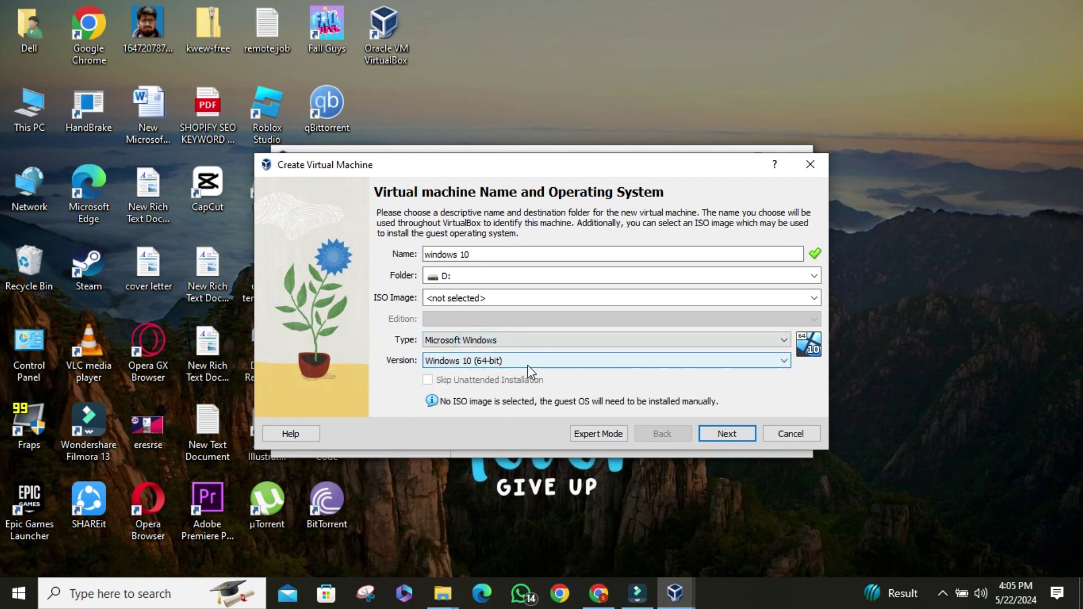
{"action": "left_click", "coordinate": [526, 365]}
{"action": "left_click", "coordinate": [483, 362]}
- Give the windows 10 VM 8192 MB base memory and a 20.55 GB virtual disk, then finish
{"action": "left_click", "coordinate": [724, 435]}
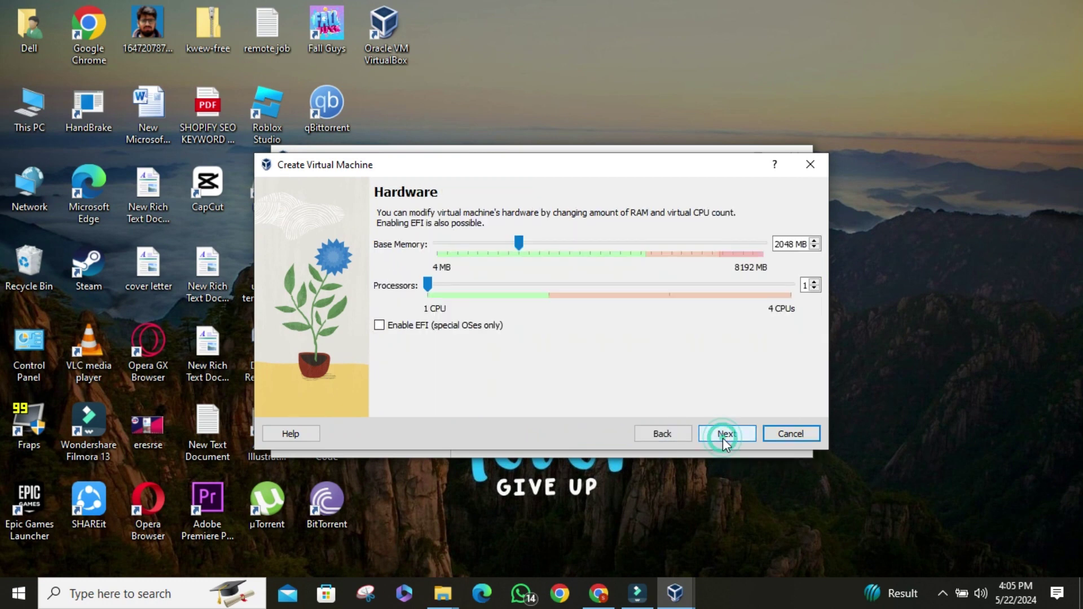
{"action": "left_click", "coordinate": [526, 244]}
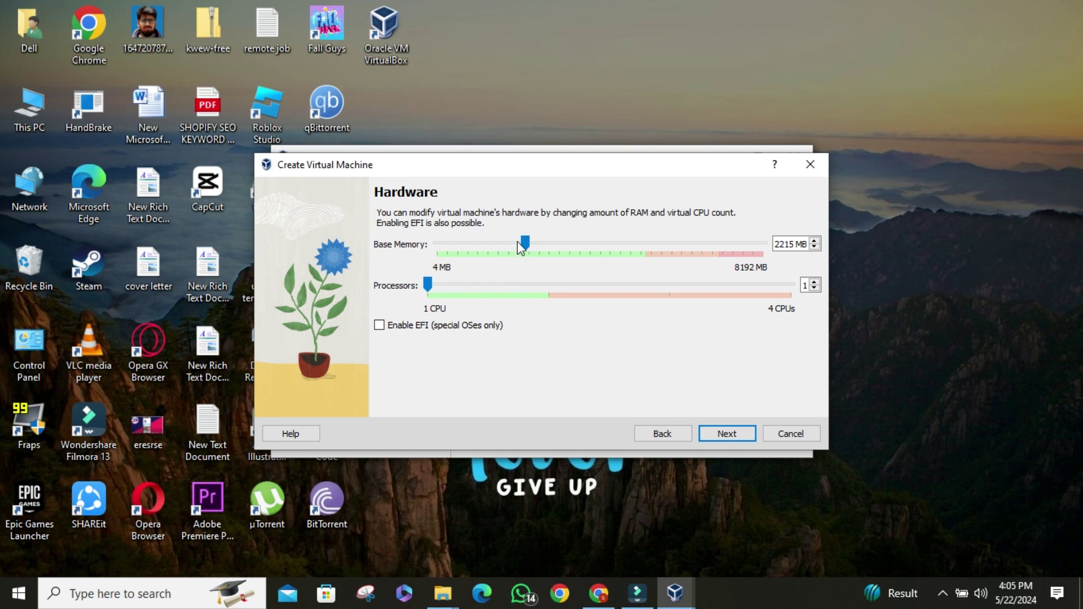
{"action": "left_click_drag", "start_coordinate": [522, 244], "coordinate": [777, 257]}
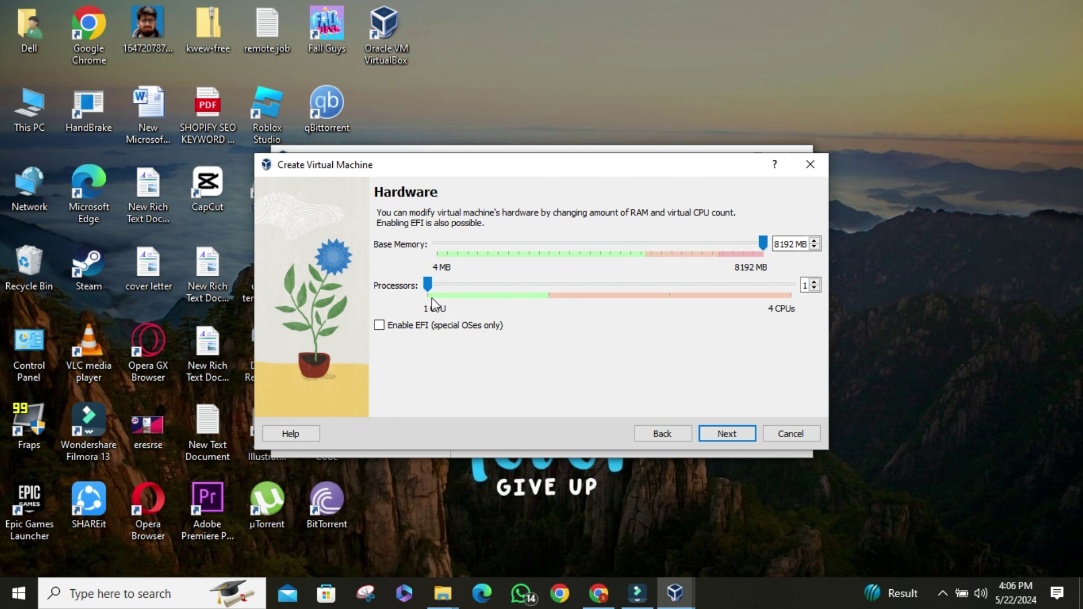
{"action": "left_click", "coordinate": [726, 433]}
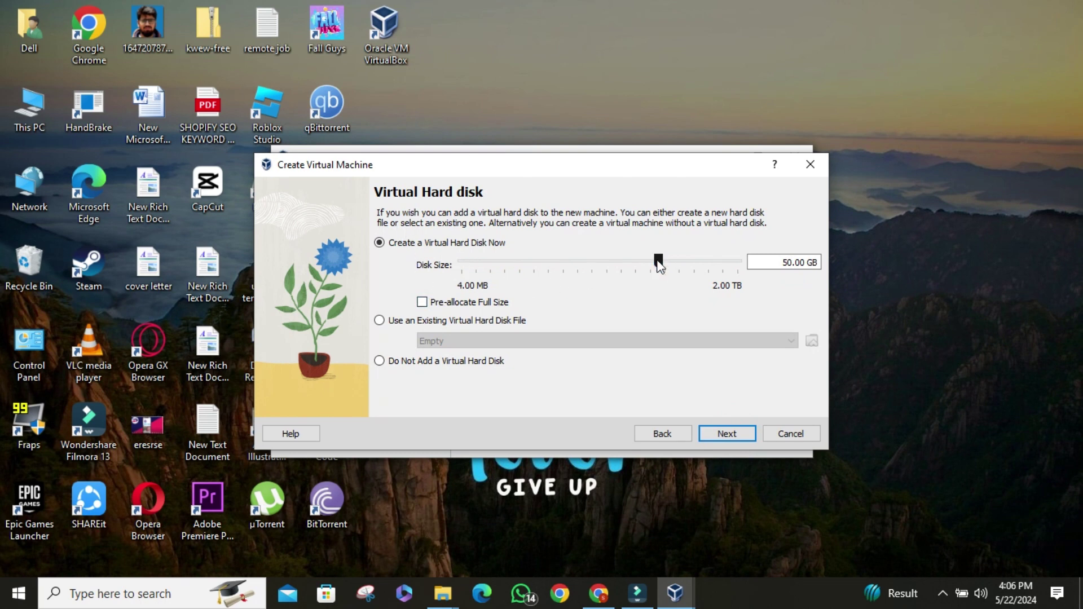
{"action": "mouse_move", "coordinate": [659, 265]}
{"action": "left_mouse_down"}
{"action": "mouse_move", "coordinate": [608, 260]}
{"action": "mouse_move", "coordinate": [639, 267]}
{"action": "left_mouse_up"}
{"action": "left_click", "coordinate": [717, 434]}
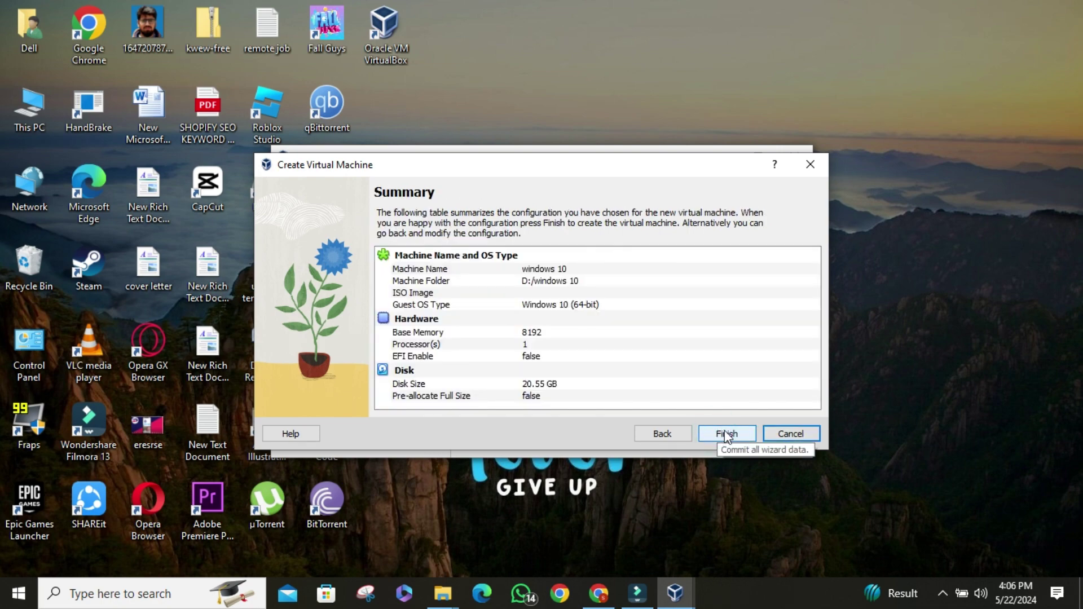
{"action": "left_click", "coordinate": [726, 433]}
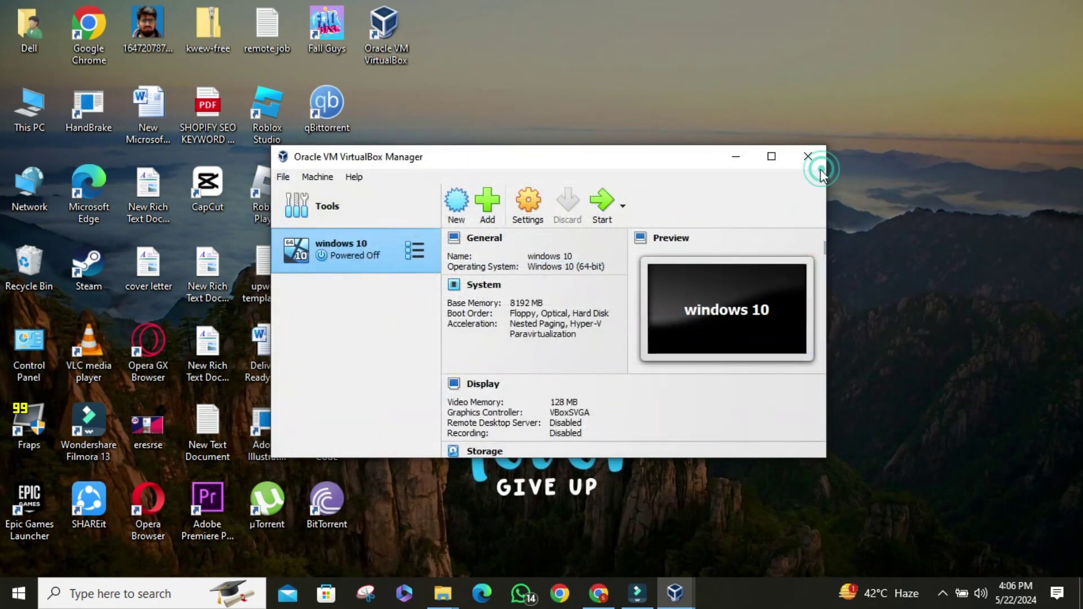
- In the windows 10 VM's System > Processor settings, set the processor count to 3
{"action": "left_click", "coordinate": [416, 252]}
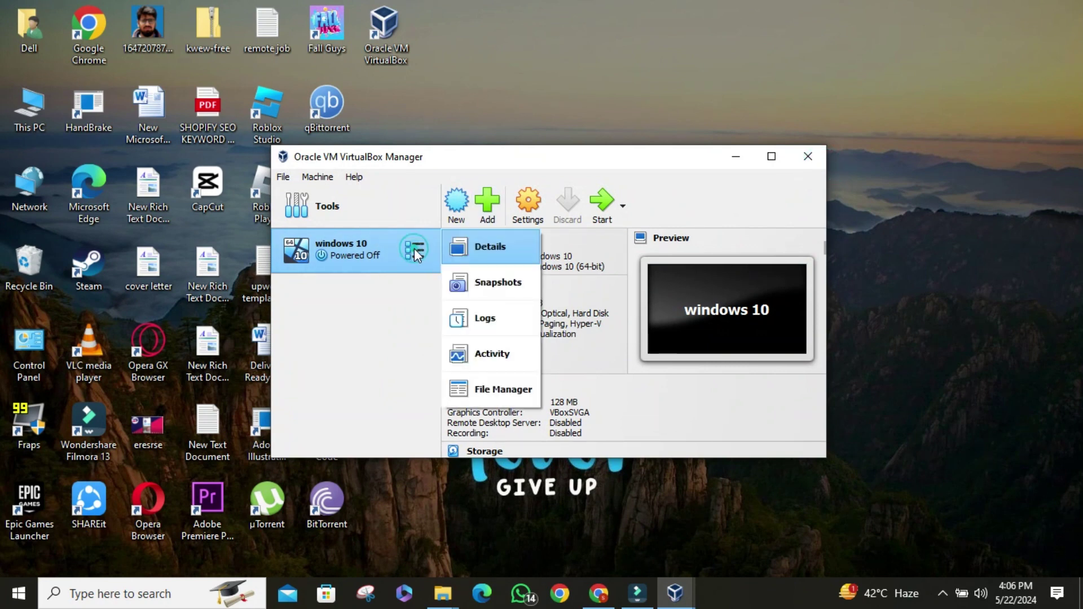
{"action": "left_click", "coordinate": [518, 208]}
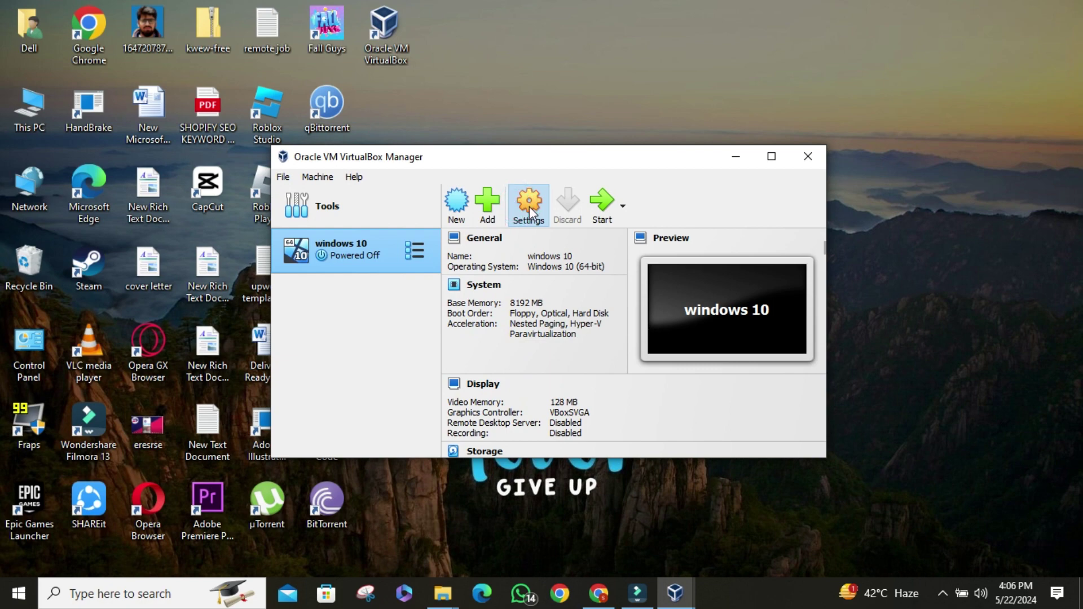
{"action": "left_click", "coordinate": [518, 209]}
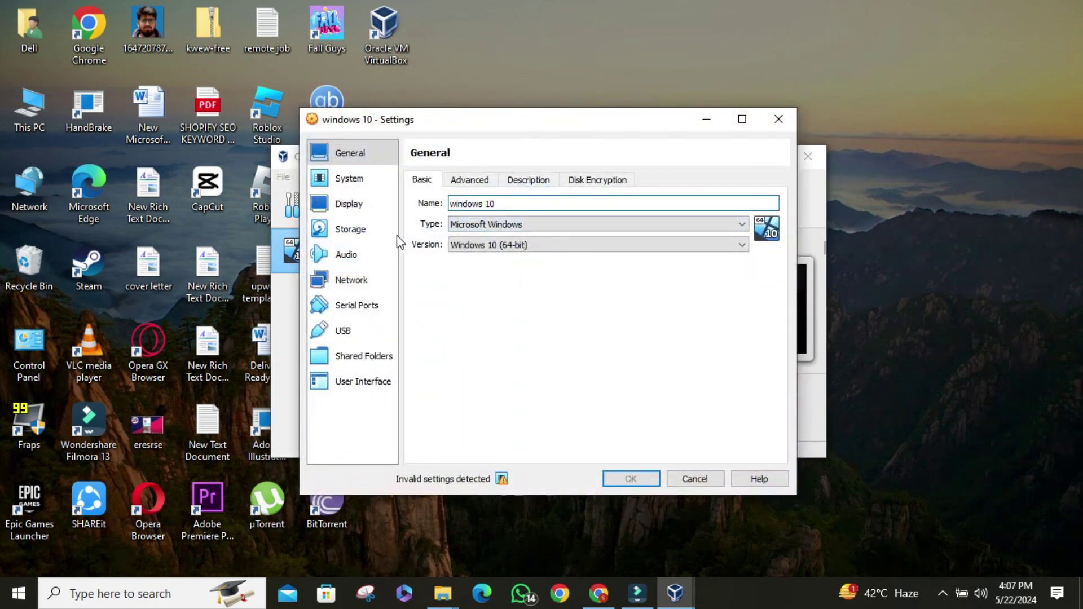
{"action": "left_click", "coordinate": [347, 180]}
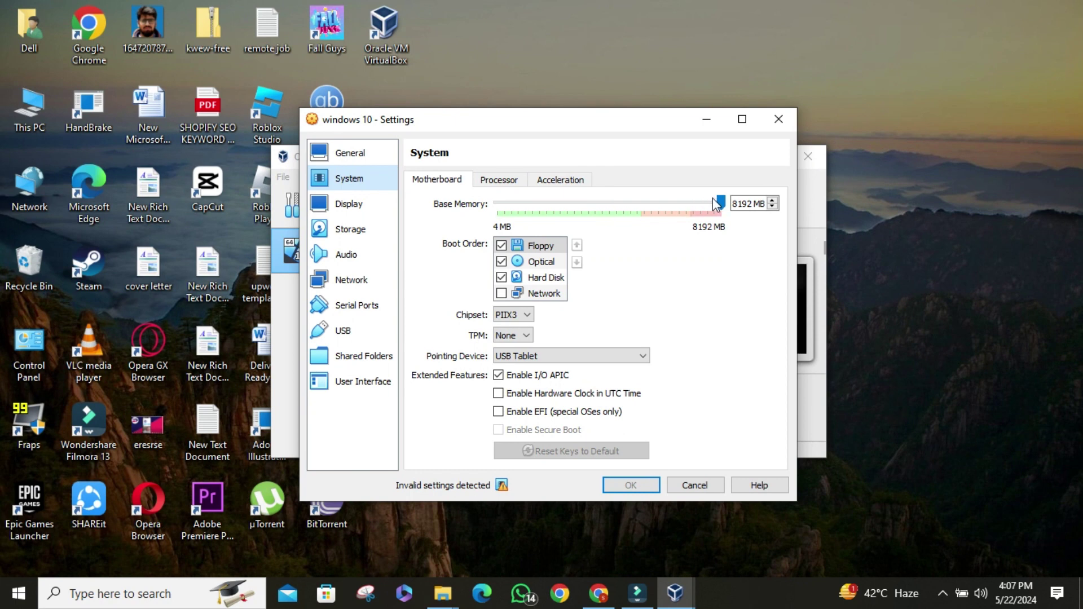
{"action": "left_click", "coordinate": [502, 183]}
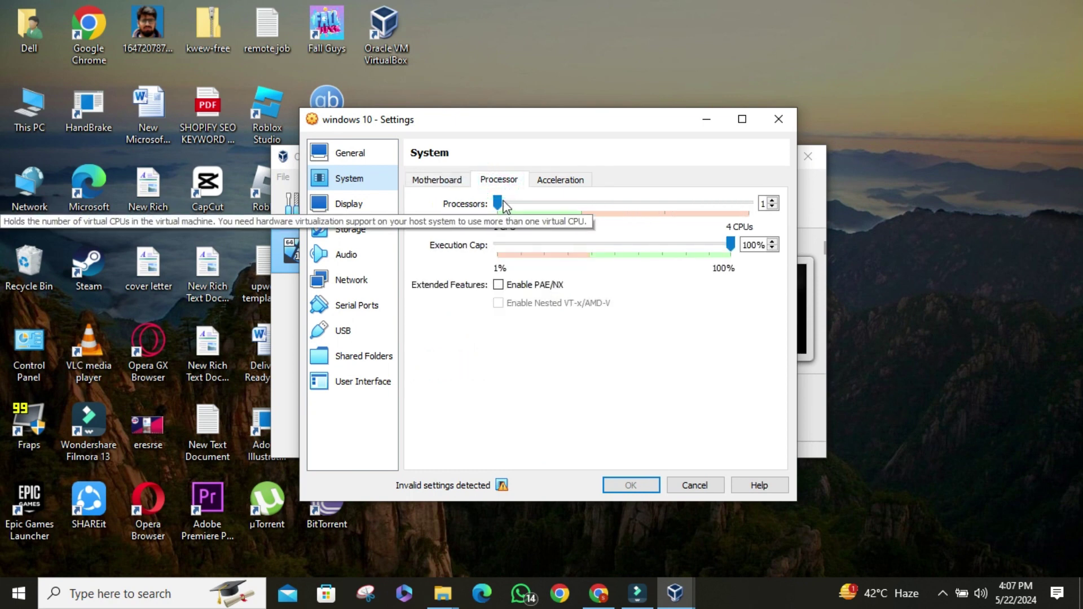
{"action": "left_click_drag", "start_coordinate": [496, 204], "coordinate": [549, 208]}
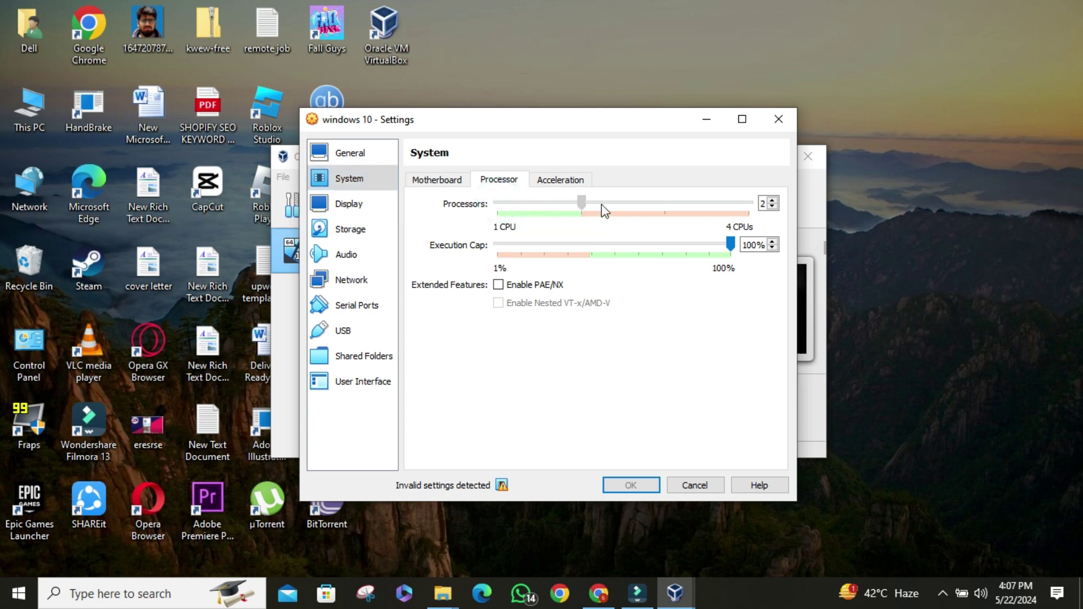
{"action": "left_click_drag", "start_coordinate": [624, 212], "coordinate": [641, 210]}
- Review the Display settings, then select the empty optical drive under Storage
{"action": "left_click", "coordinate": [348, 204]}
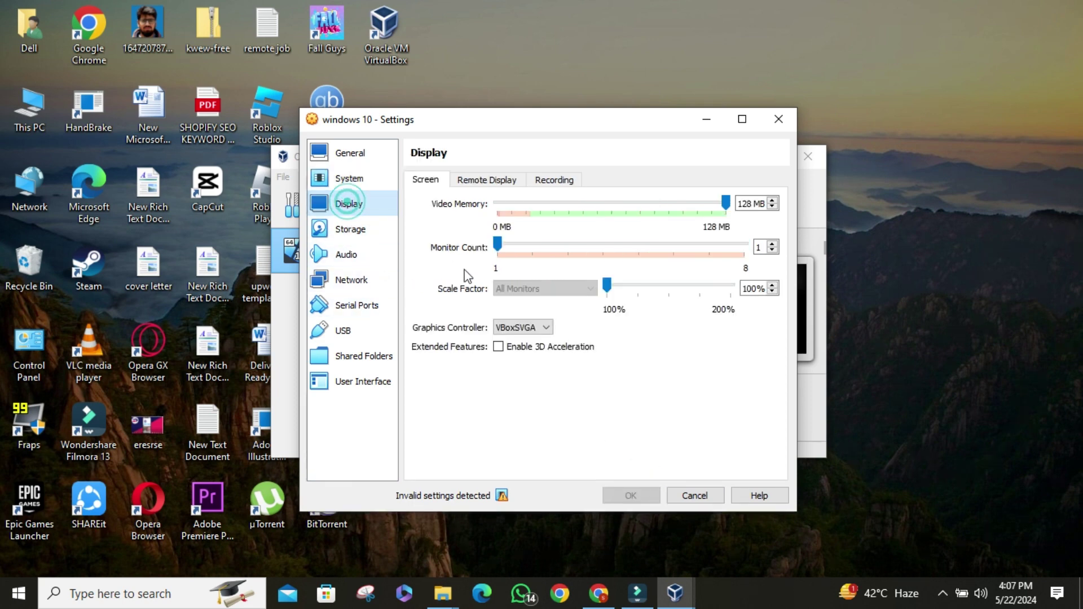
{"action": "left_click", "coordinate": [725, 204]}
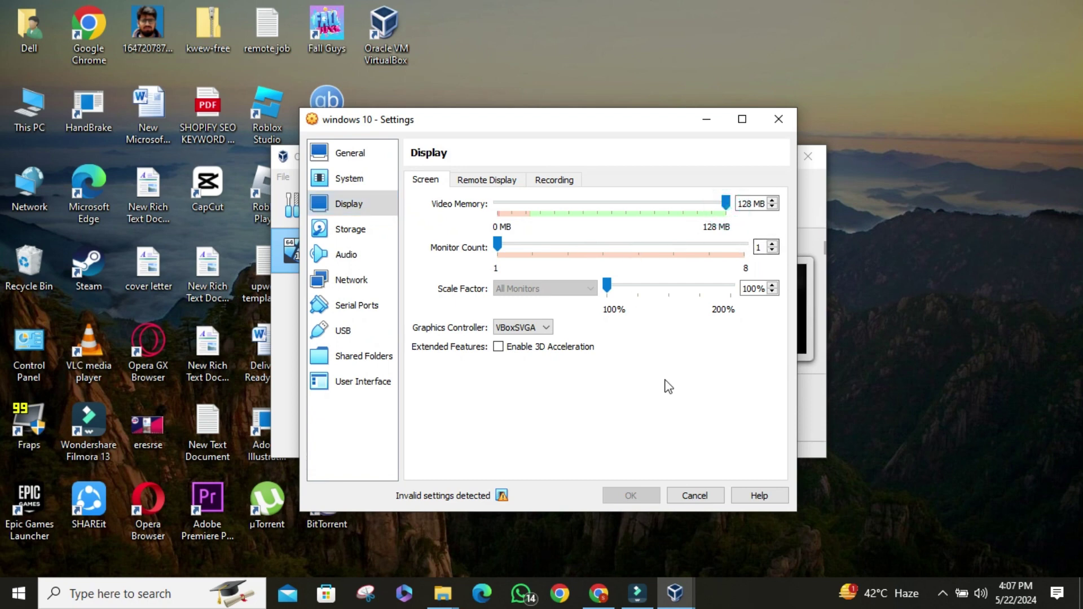
{"action": "left_click", "coordinate": [345, 228]}
{"action": "left_click", "coordinate": [454, 234]}
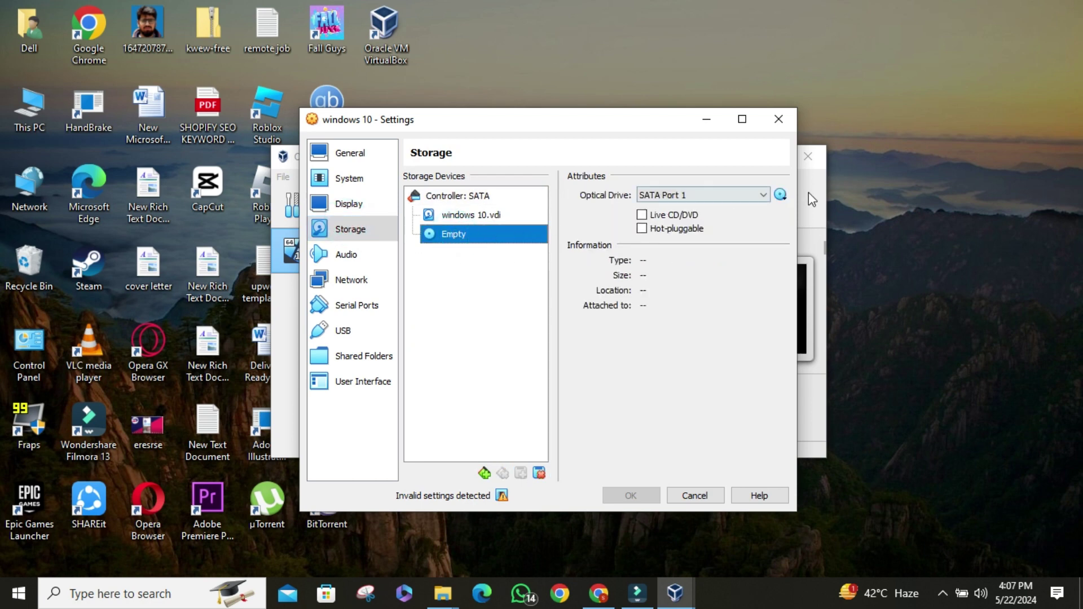
{"action": "left_click", "coordinate": [780, 195]}
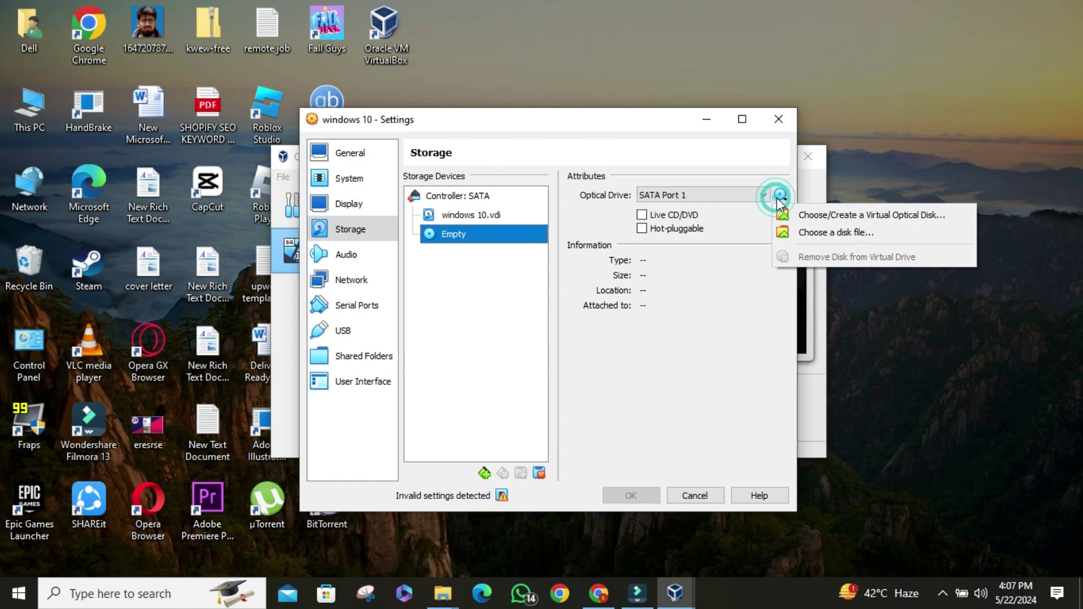
{"action": "left_click", "coordinate": [808, 216]}
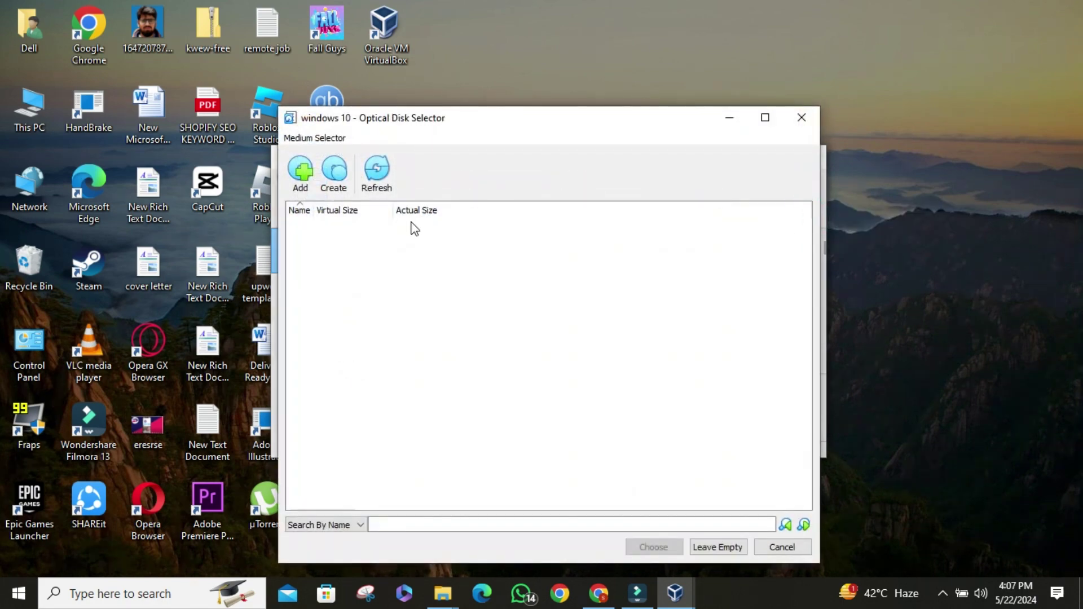
{"action": "left_click", "coordinate": [795, 119]}
{"action": "left_click", "coordinate": [780, 195]}
- Attach D:\windows swaid\Windows.iso to the optical drive and save the settings with OK
{"action": "left_click", "coordinate": [787, 232]}
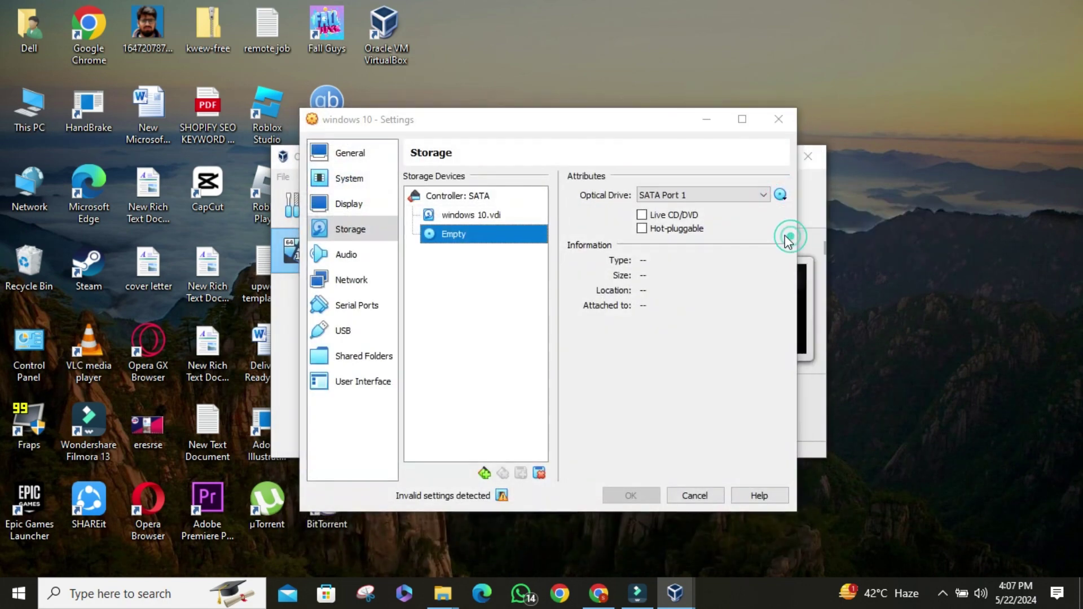
{"action": "scroll", "coordinate": [419, 339], "scroll_direction": "down", "scroll_amount": 3}
{"action": "scroll", "coordinate": [374, 429], "scroll_direction": "down", "scroll_amount": 1}
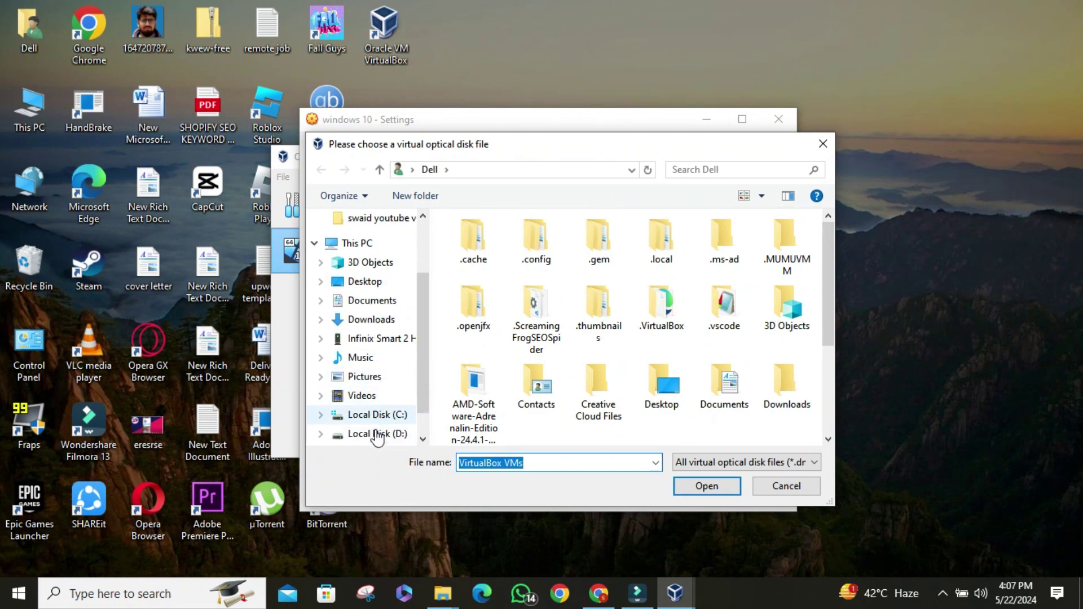
{"action": "left_click", "coordinate": [376, 433]}
{"action": "left_click", "coordinate": [726, 169]}
{"action": "type", "text": "swa"}
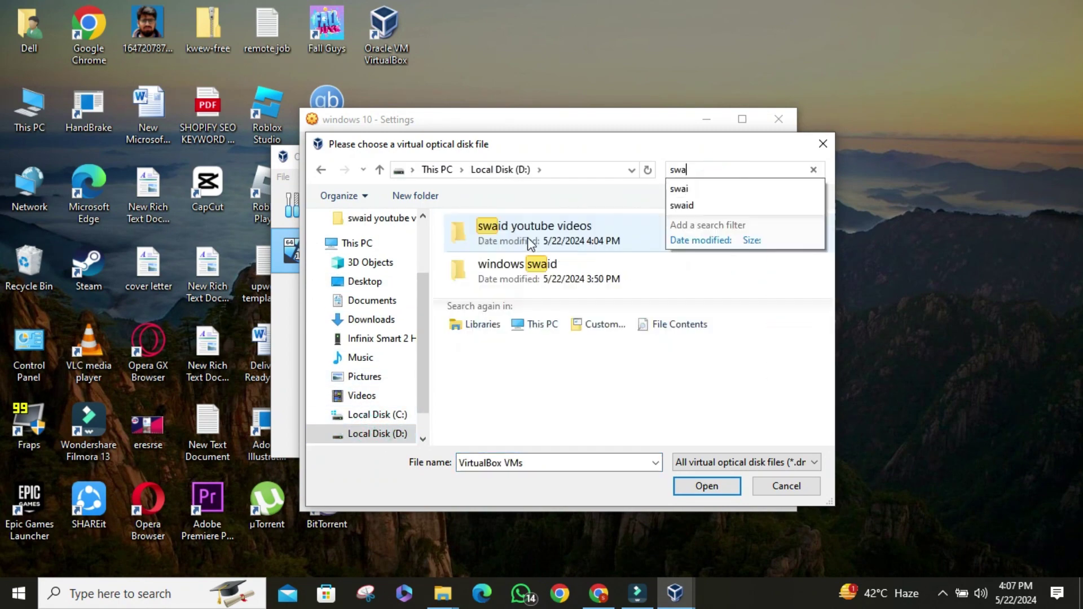
{"action": "double_click", "coordinate": [525, 240]}
{"action": "left_click", "coordinate": [503, 241]}
{"action": "left_click", "coordinate": [323, 171]}
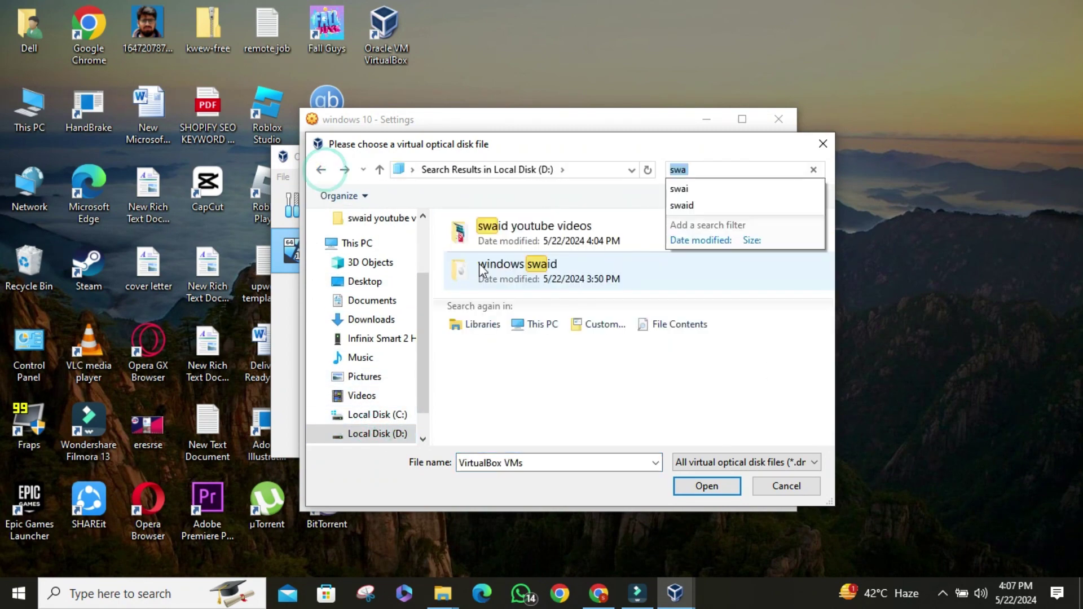
{"action": "double_click", "coordinate": [478, 265]}
{"action": "double_click", "coordinate": [535, 241]}
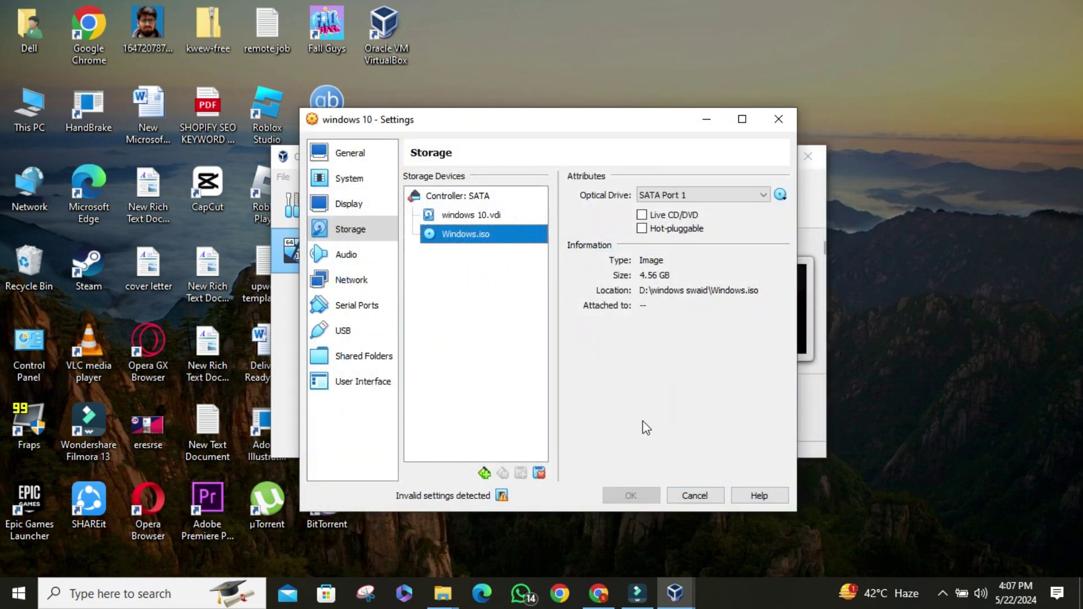
{"action": "left_click", "coordinate": [686, 495]}
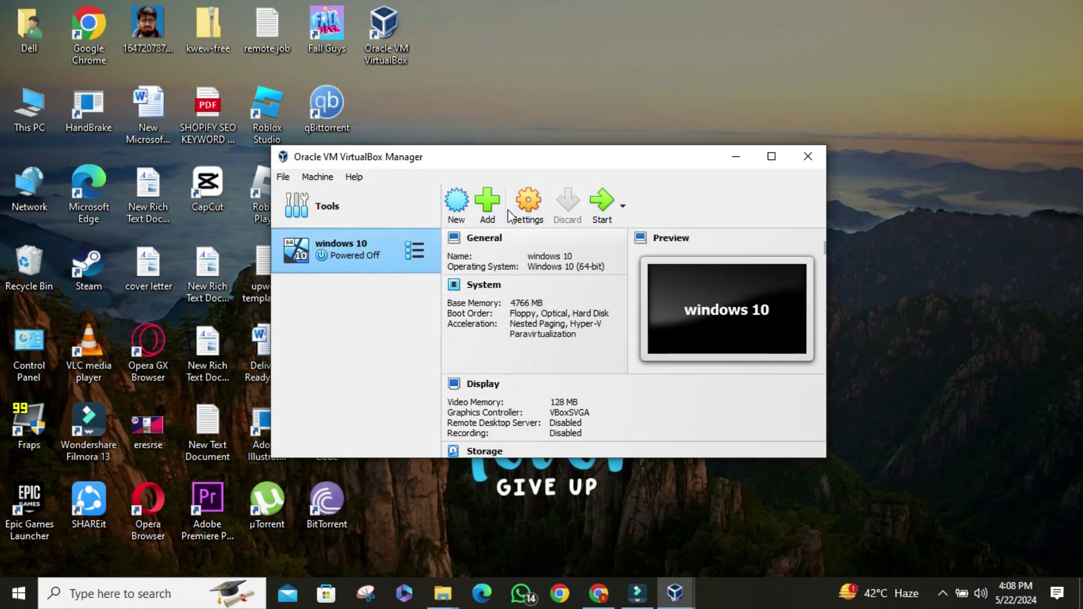
- Start the windows 10 VM and stretch its window to fill the screen
{"action": "left_click", "coordinate": [599, 206]}
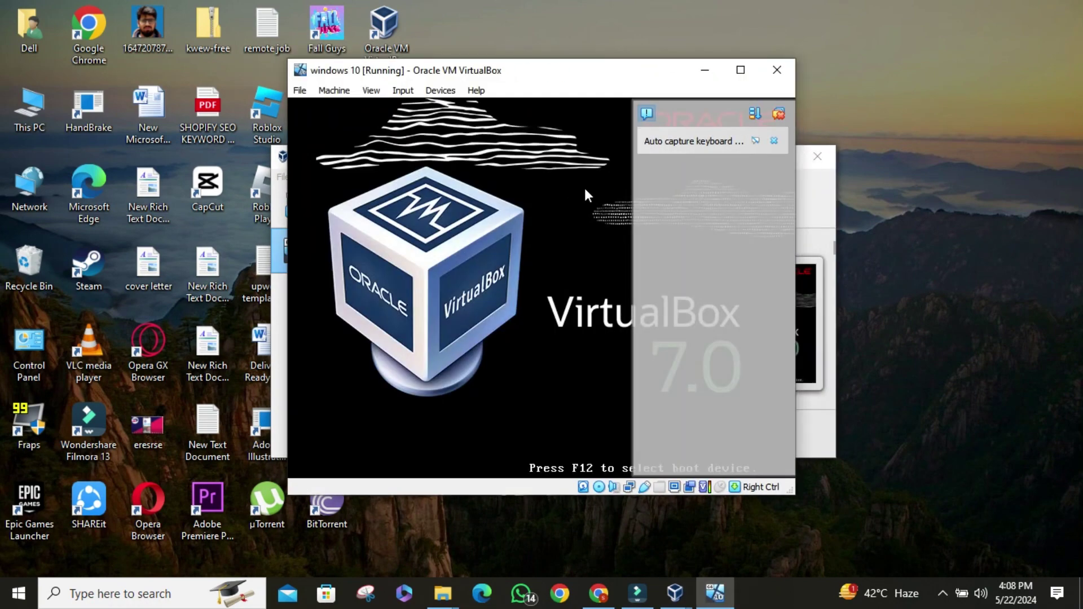
{"action": "left_click_drag", "start_coordinate": [631, 70], "coordinate": [403, 0]}
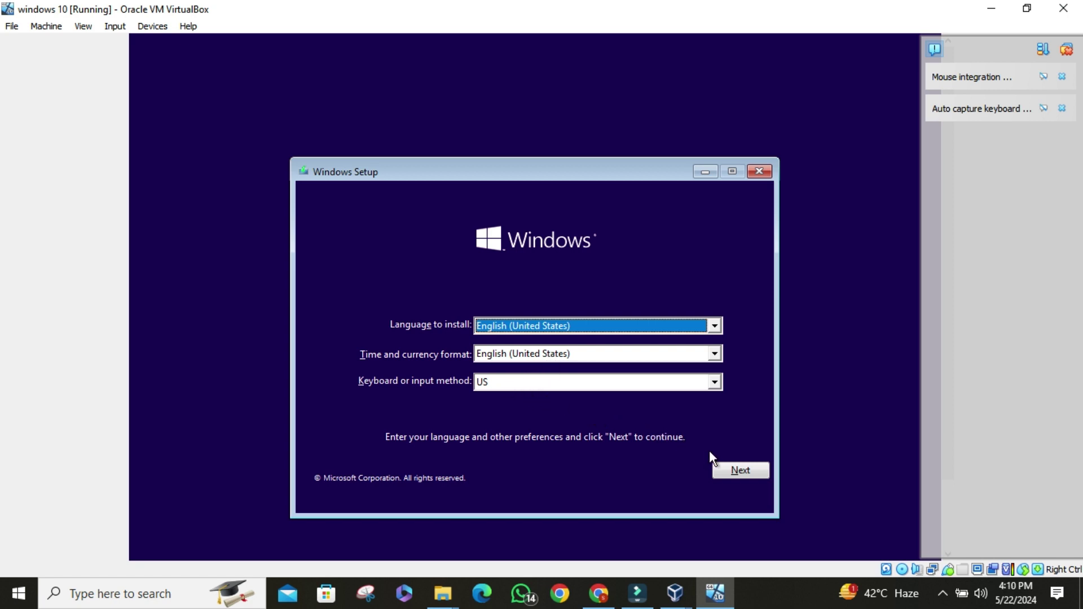
- Keep English (United States) and the US keyboard, then choose Install now
{"action": "left_click", "coordinate": [723, 468]}
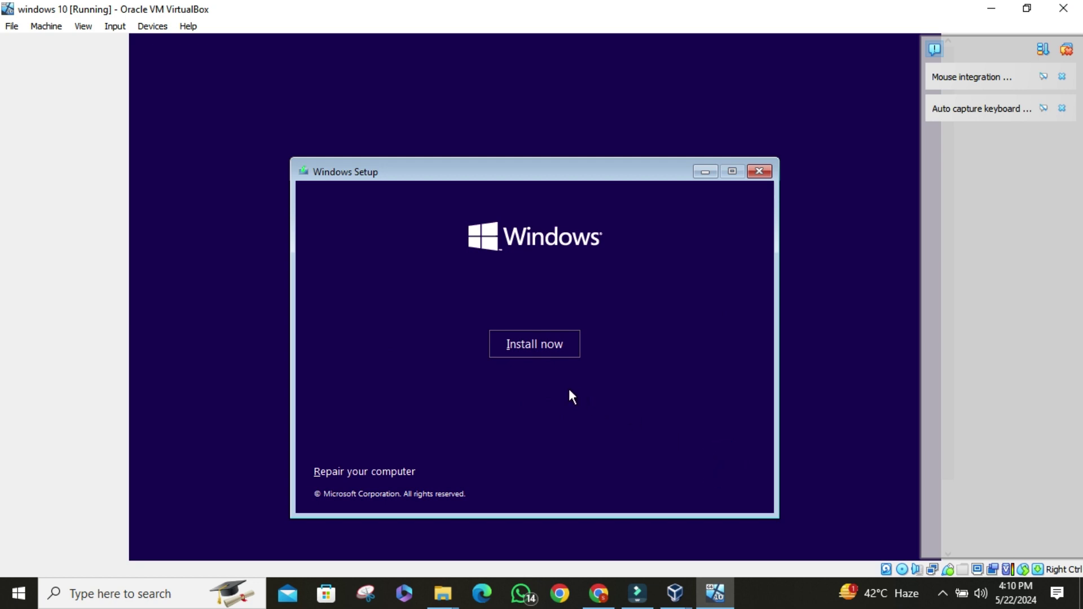
{"action": "left_click", "coordinate": [533, 361]}
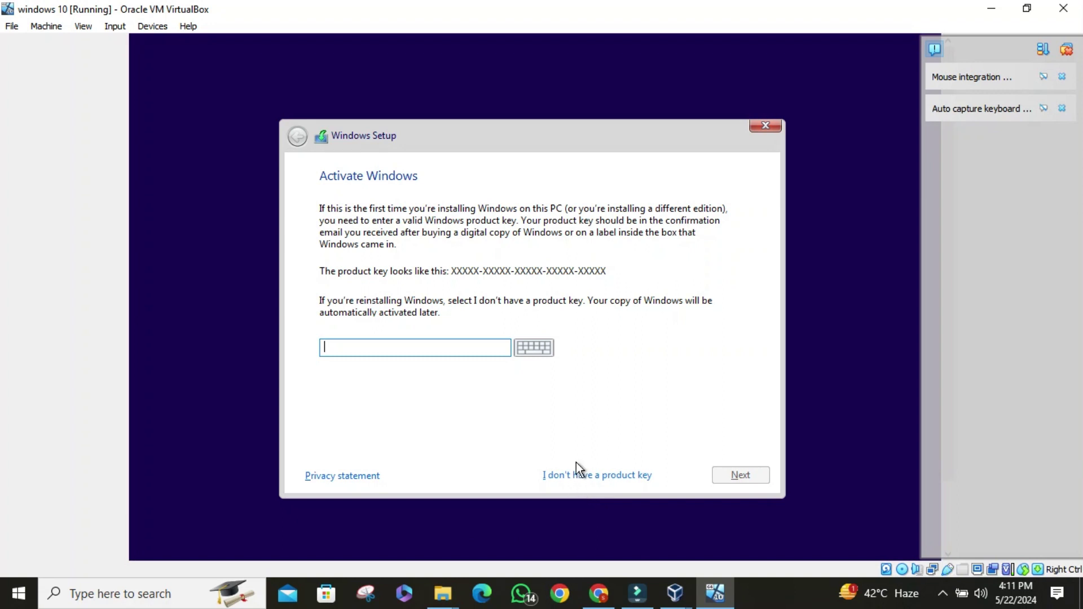
- Continue without a product key and pick Windows 10 Pro as the edition
{"action": "left_click", "coordinate": [607, 477]}
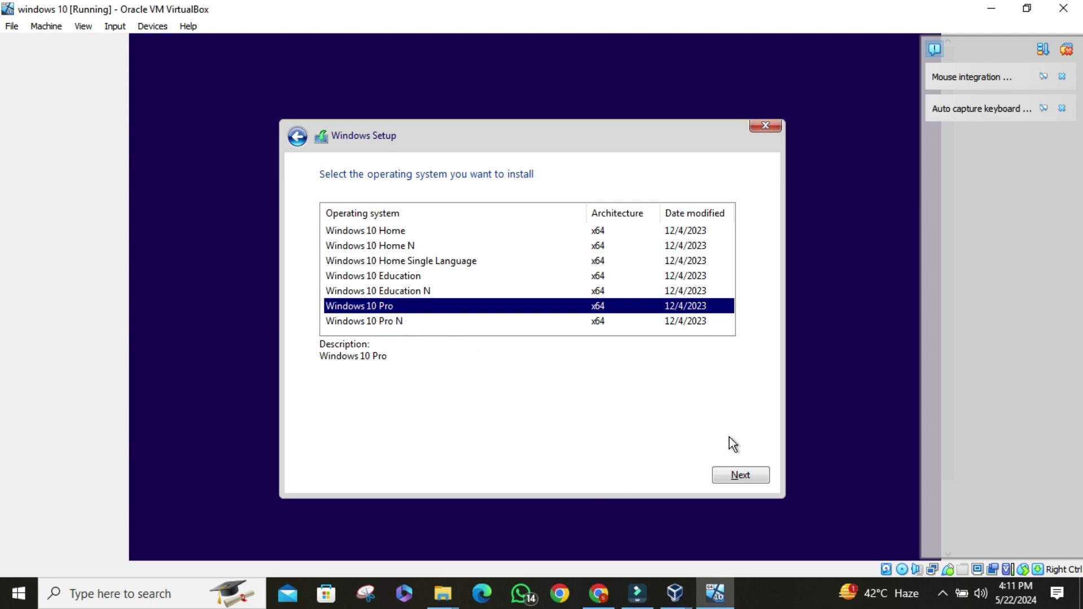
{"action": "left_click", "coordinate": [745, 474]}
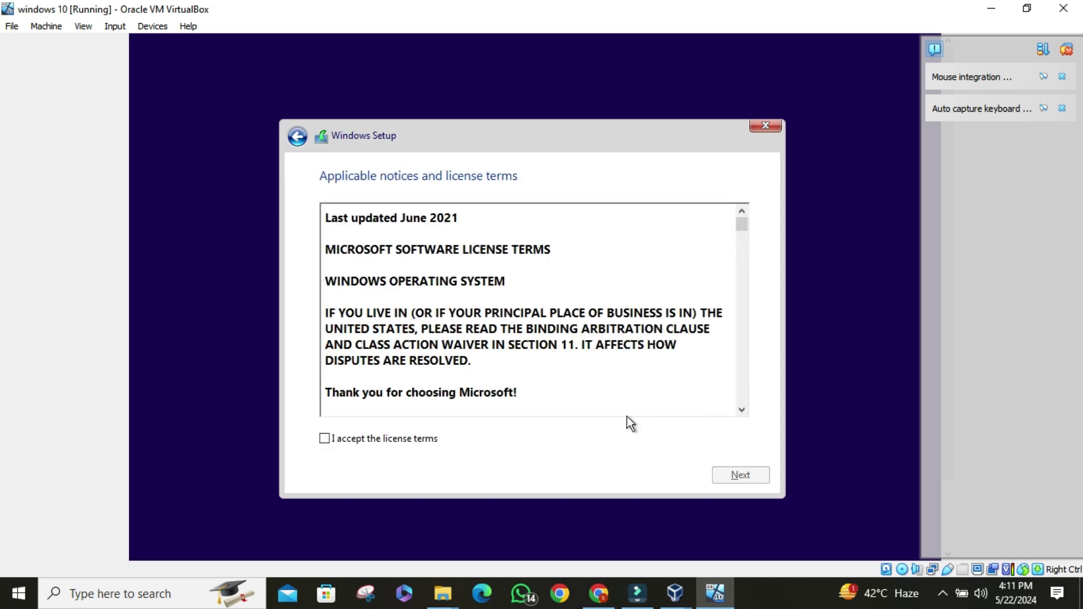
- Accept the license and run a Custom install onto Drive 0 Unallocated Space
{"action": "left_click", "coordinate": [324, 439]}
{"action": "left_click", "coordinate": [739, 473]}
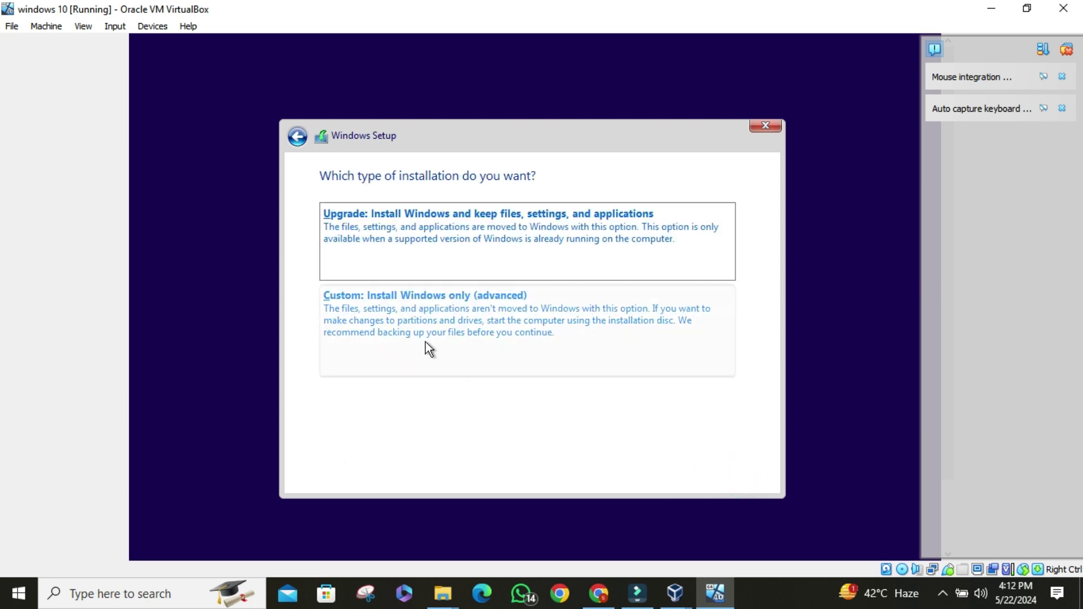
{"action": "left_click", "coordinate": [434, 331]}
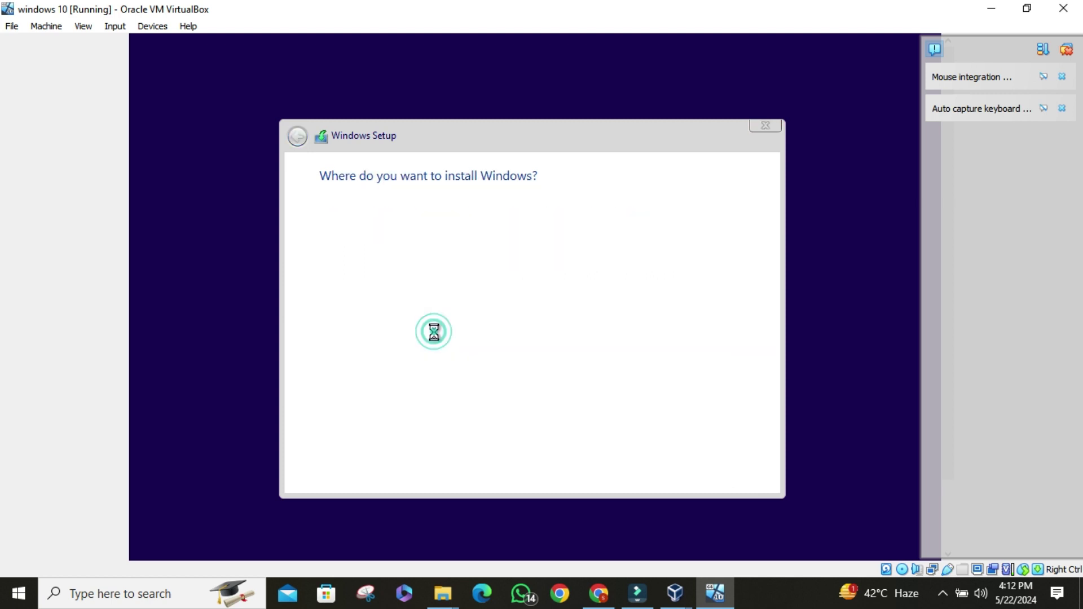
{"action": "left_click", "coordinate": [488, 243]}
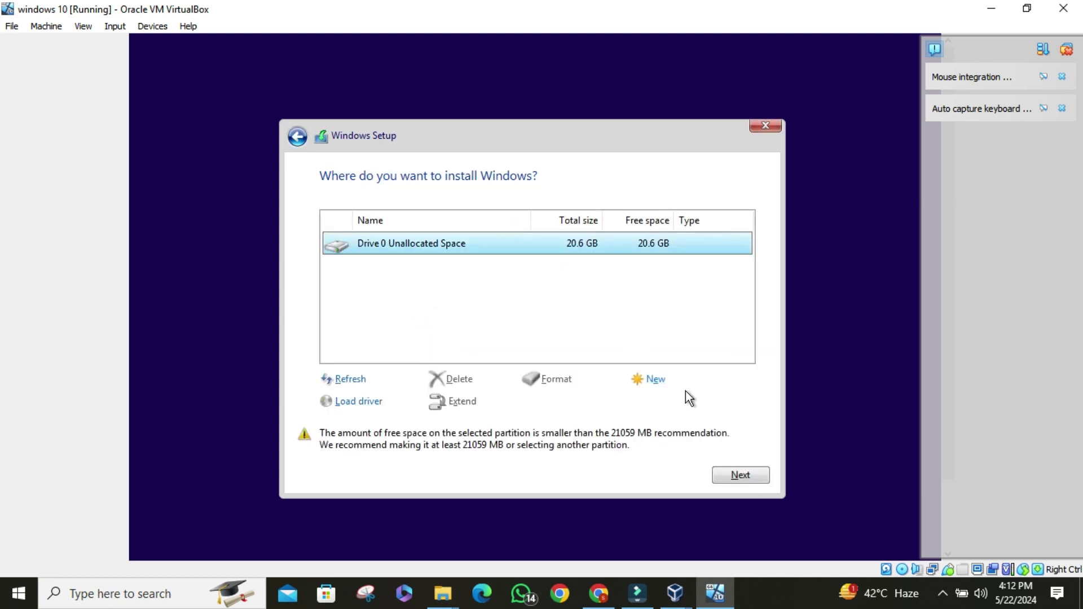
{"action": "left_click", "coordinate": [742, 477]}
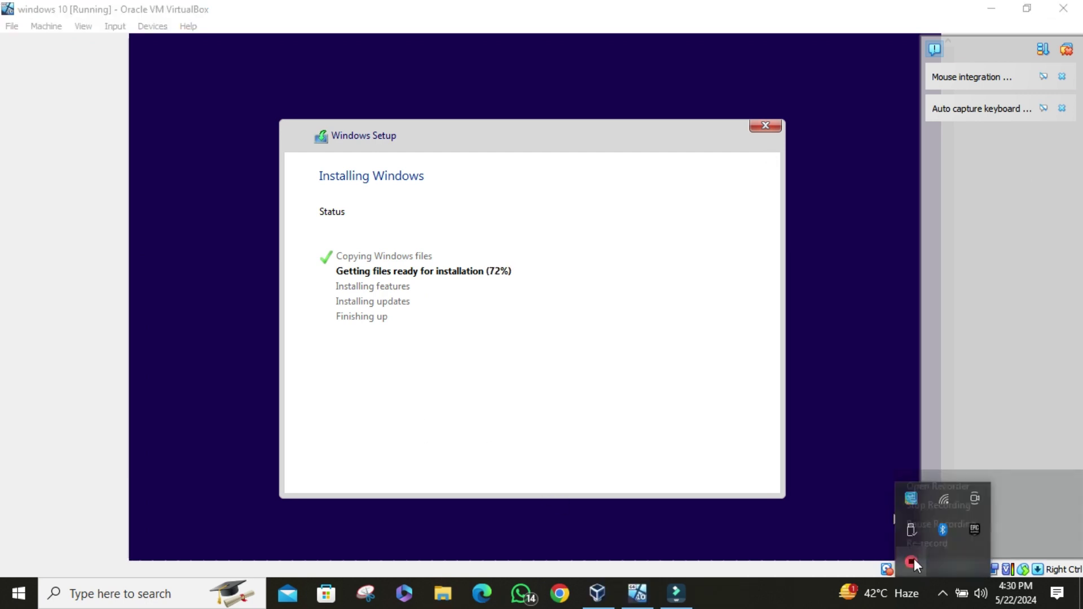
- Use the host taskbar menu while Windows finishes installing
{"action": "right_click", "coordinate": [913, 558]}
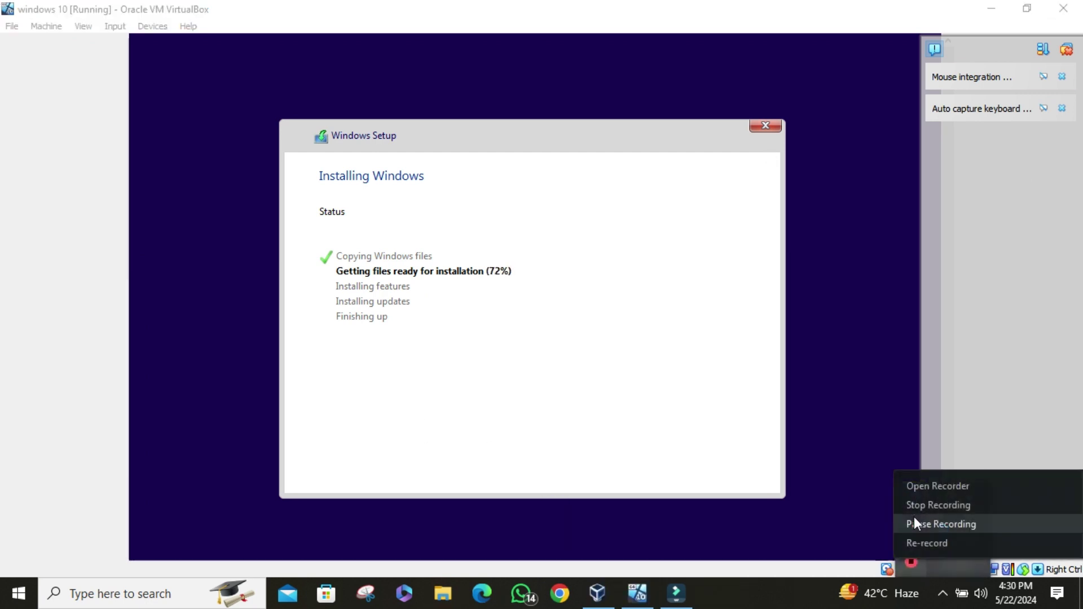
{"action": "left_click", "coordinate": [915, 483]}
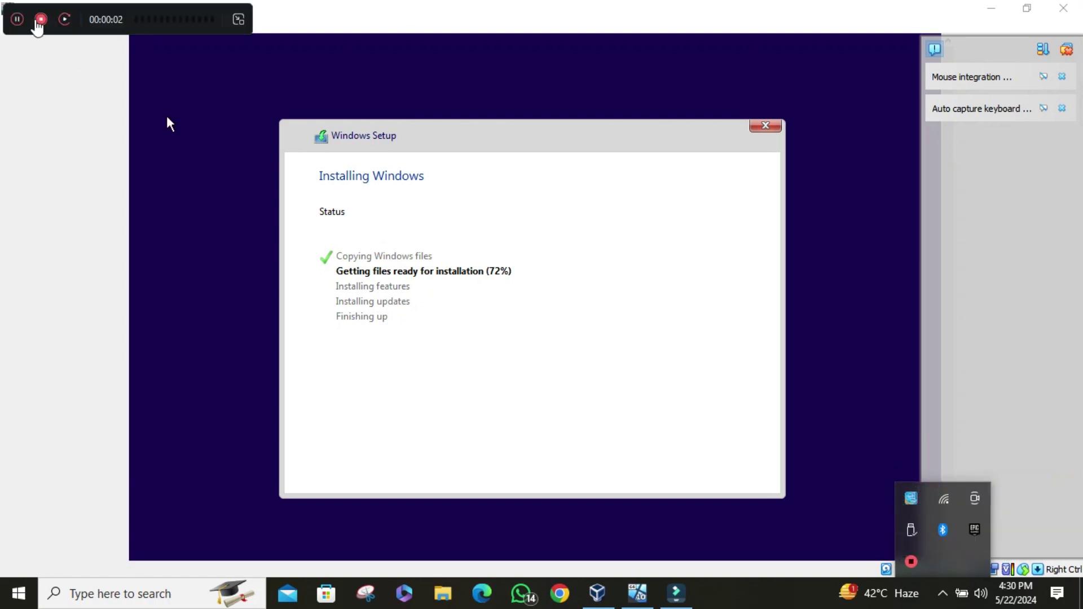
{"action": "left_click", "coordinate": [42, 29]}
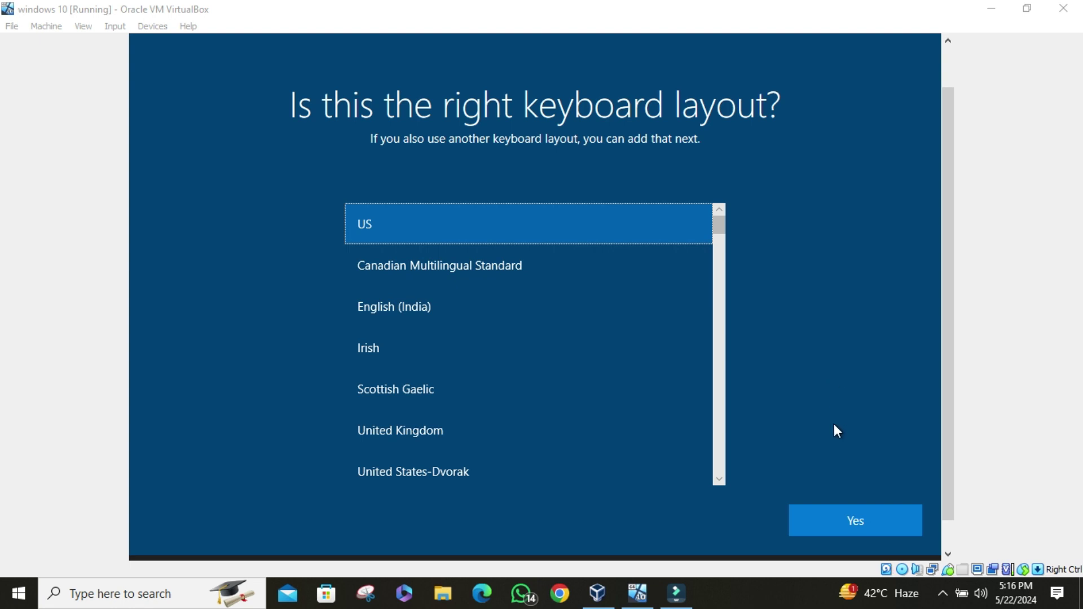
- Confirm the US keyboard layout and skip adding a second layout
{"action": "left_click", "coordinate": [828, 529]}
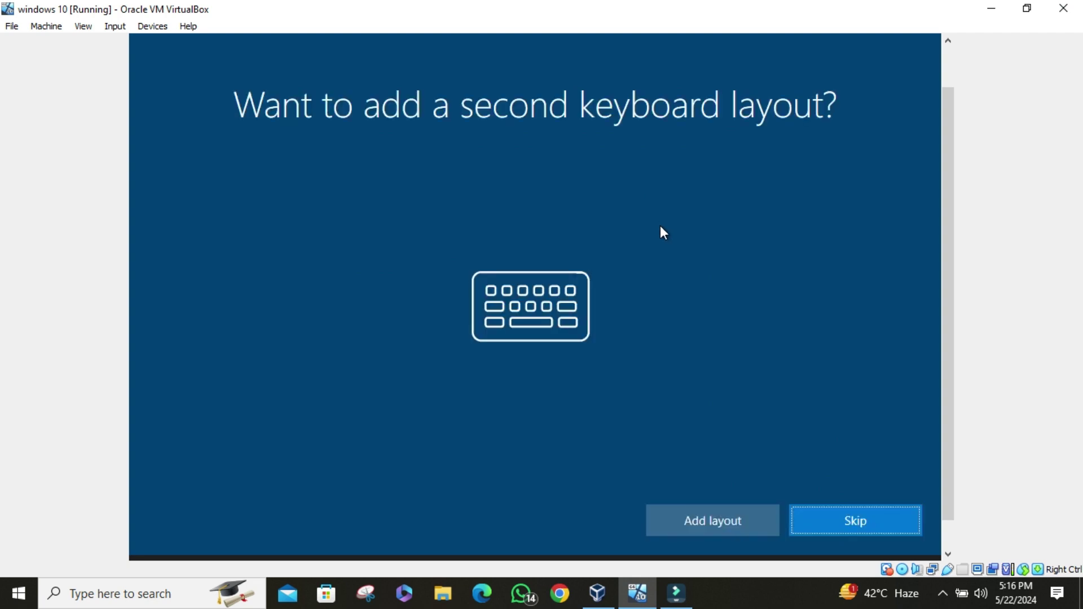
{"action": "left_click", "coordinate": [843, 520]}
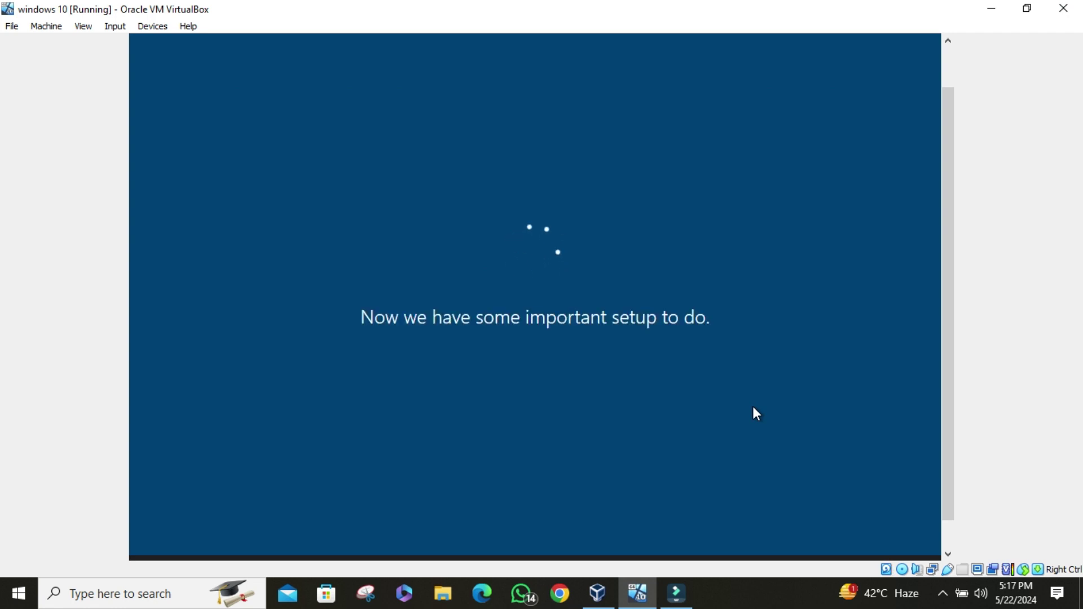
{"action": "left_click", "coordinate": [943, 593]}
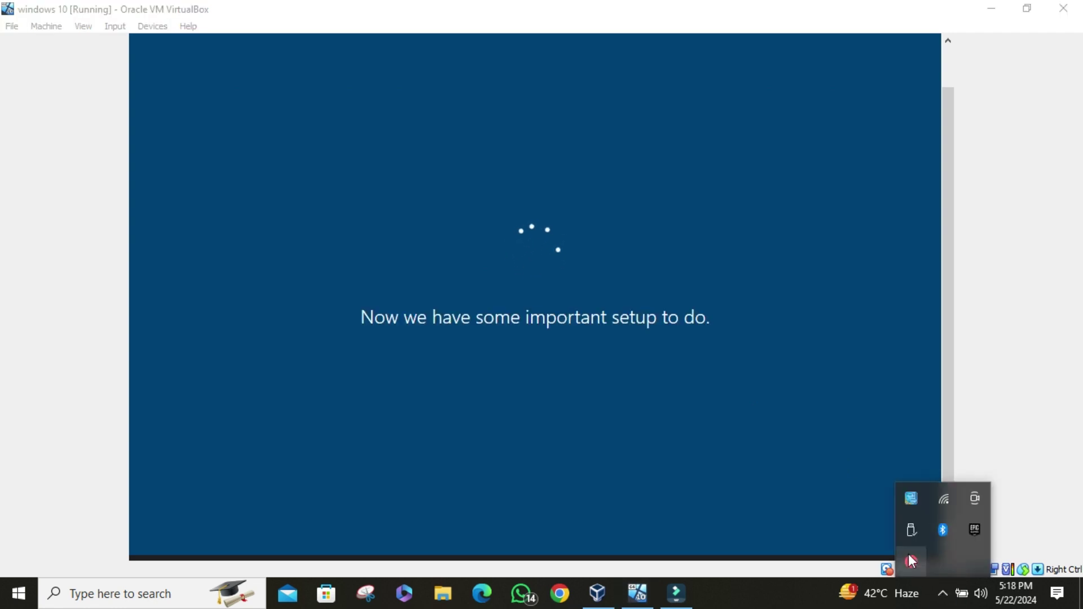
{"action": "left_click", "coordinate": [911, 560]}
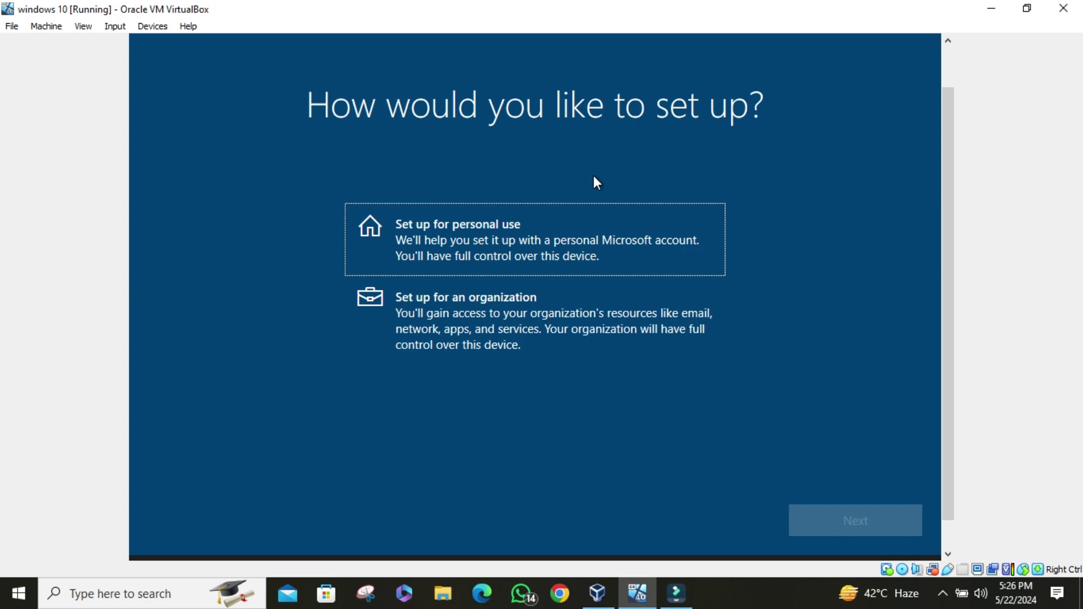
- Set up for personal use with an offline account and the limited experience
{"action": "left_click", "coordinate": [904, 523]}
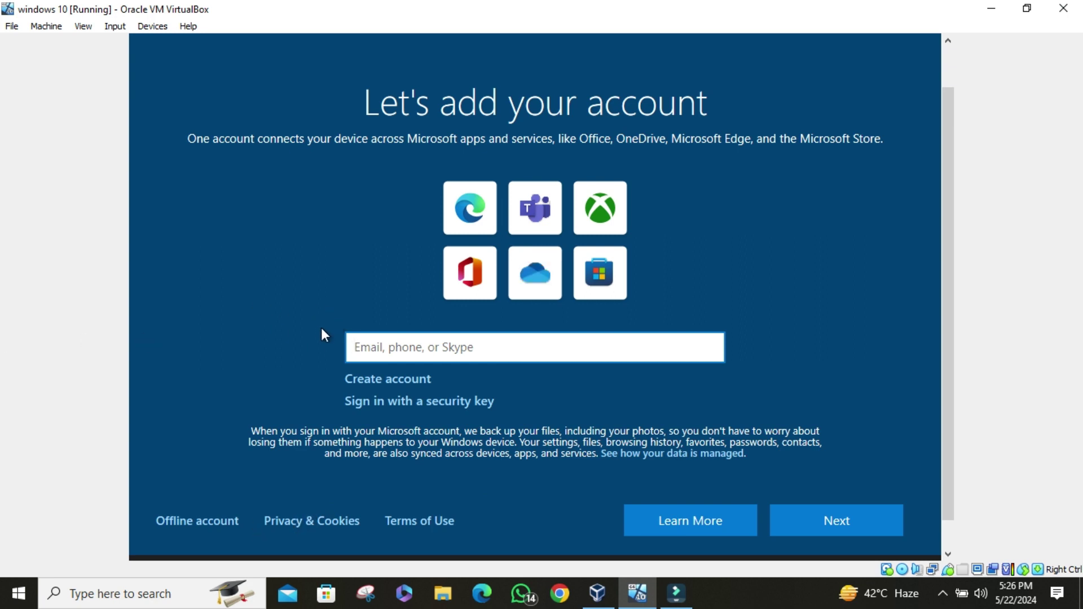
{"action": "left_click", "coordinate": [175, 508]}
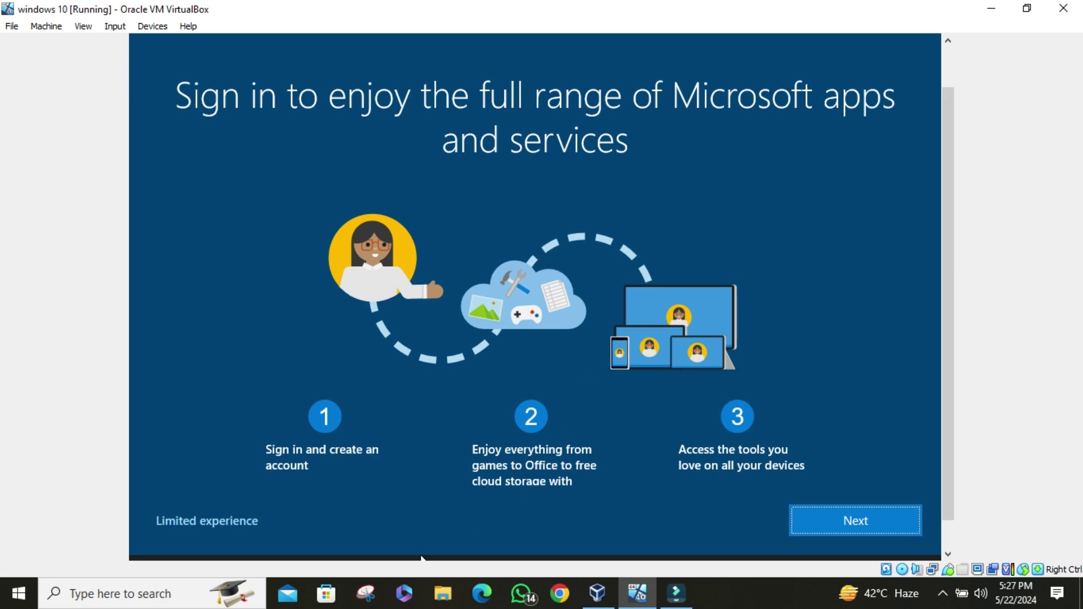
{"action": "left_click", "coordinate": [235, 520]}
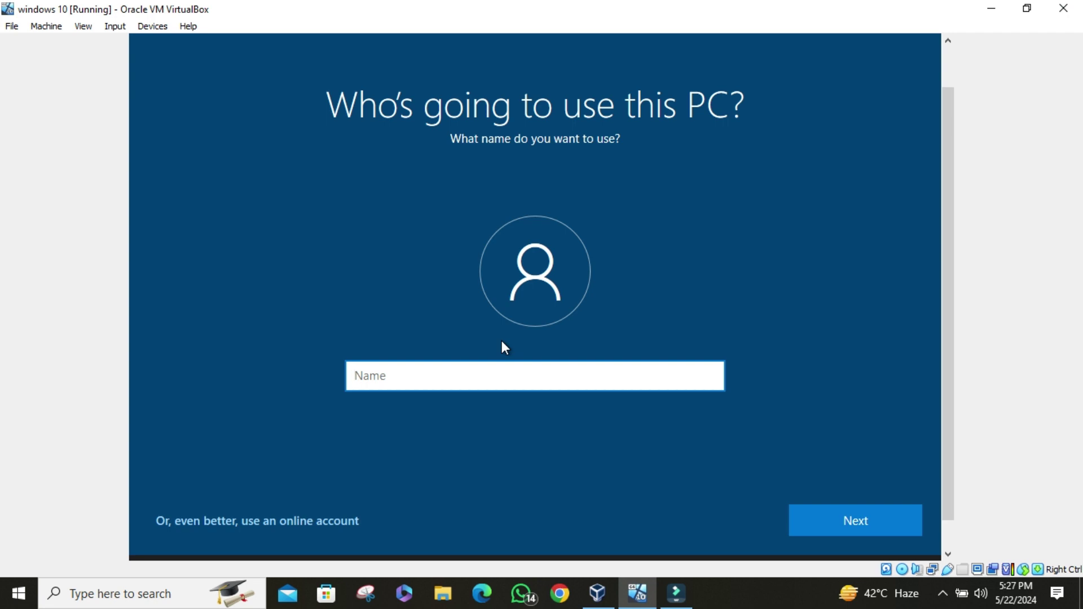
- Enter the local account's user name, then type and confirm its password
{"action": "type", "text": "wedi"}
{"action": "left_click", "coordinate": [864, 514]}
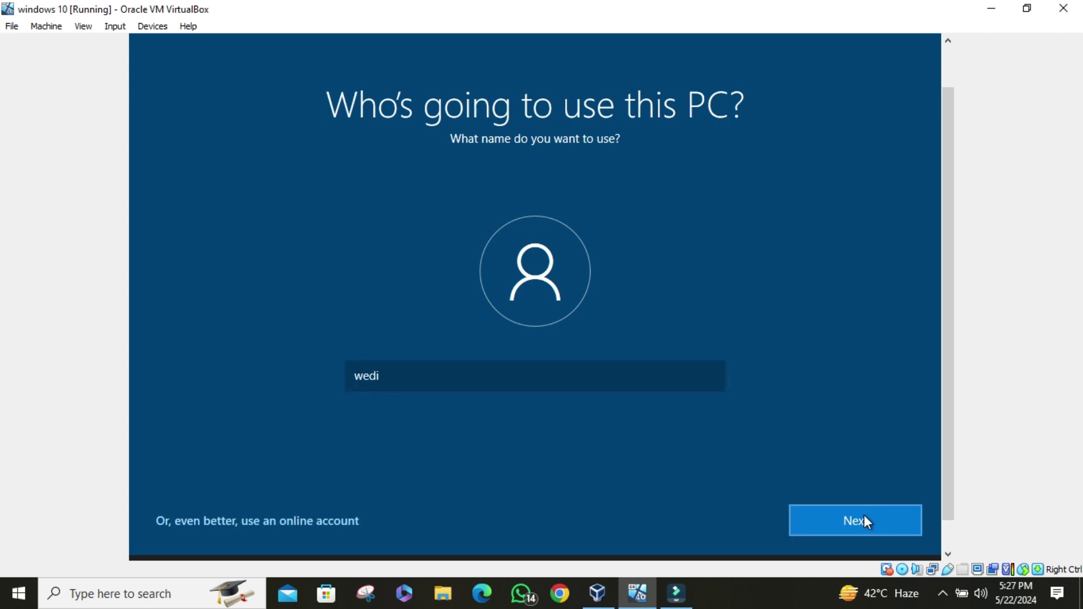
{"action": "type", "text": "••••"}
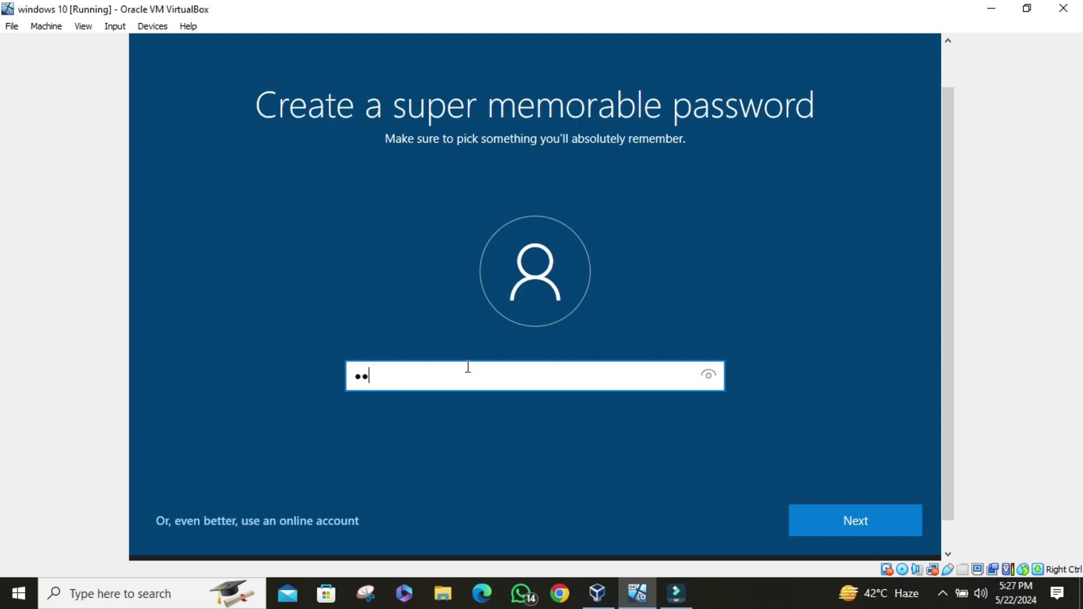
{"action": "left_click", "coordinate": [848, 508]}
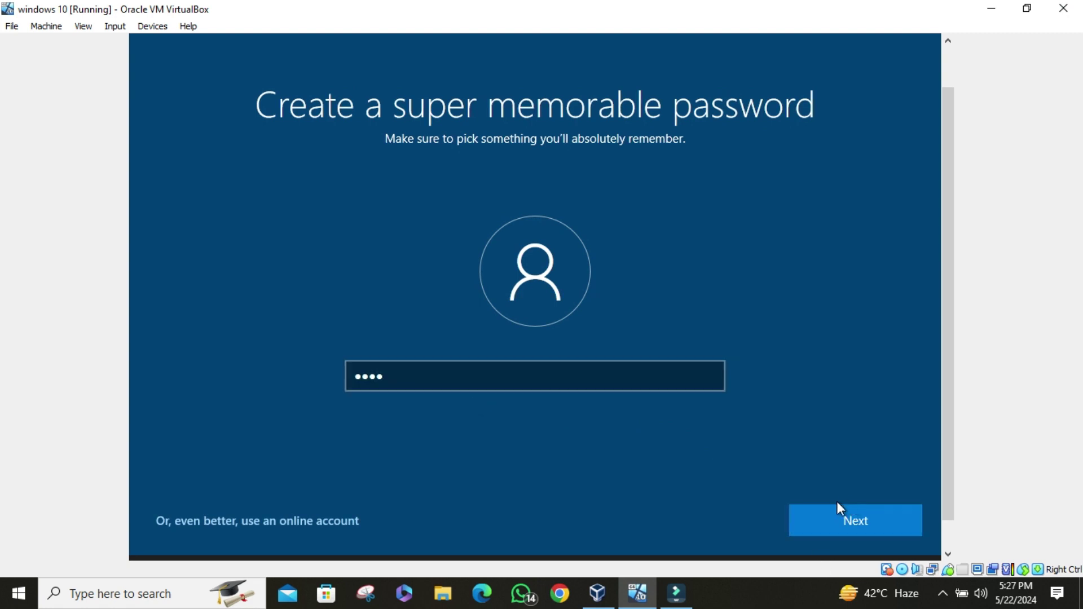
{"action": "left_click", "coordinate": [801, 509]}
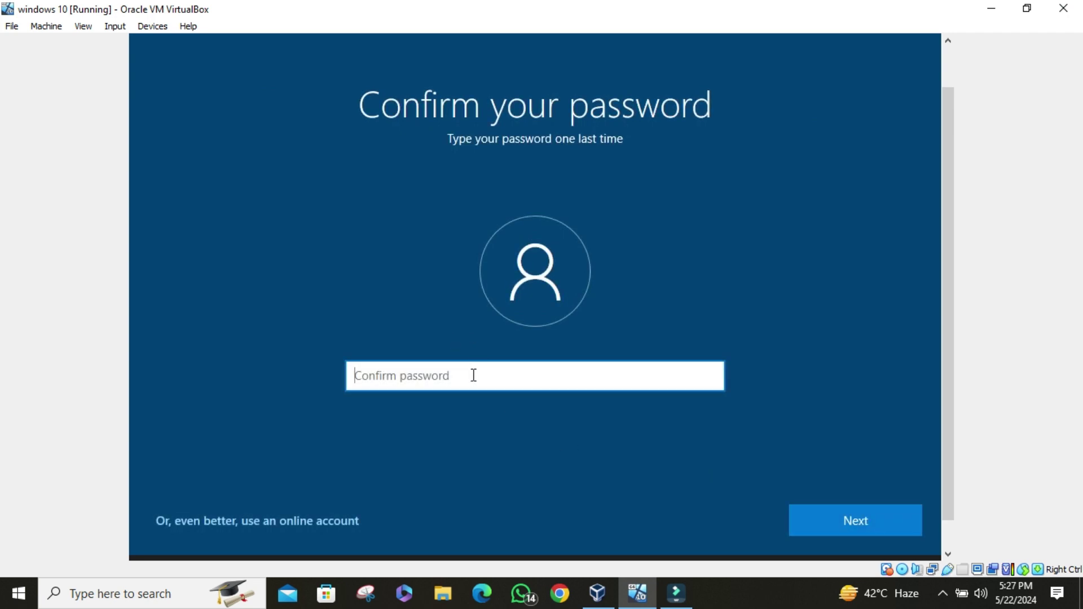
{"action": "type", "text": "••••"}
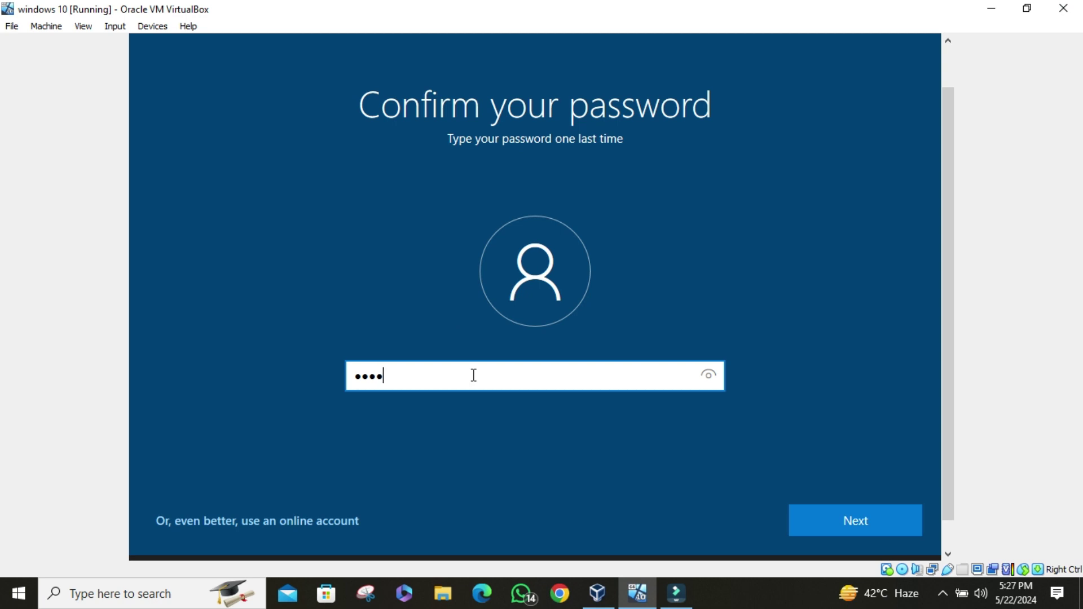
{"action": "key", "text": "Return"}
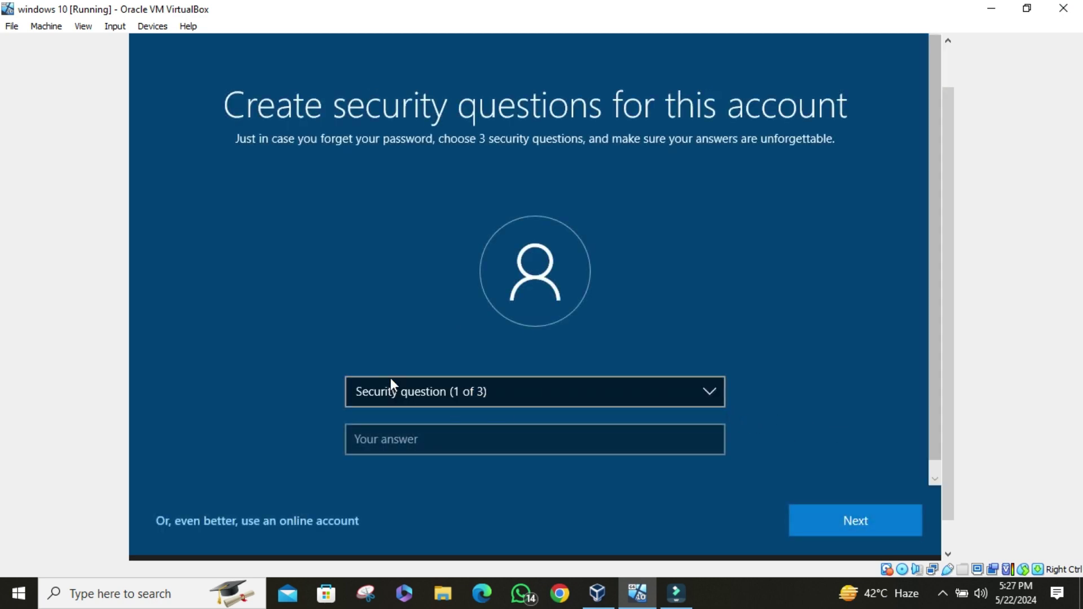
- Answer the first security question, your first pet's name
{"action": "left_click", "coordinate": [418, 390]}
{"action": "left_click", "coordinate": [432, 405]}
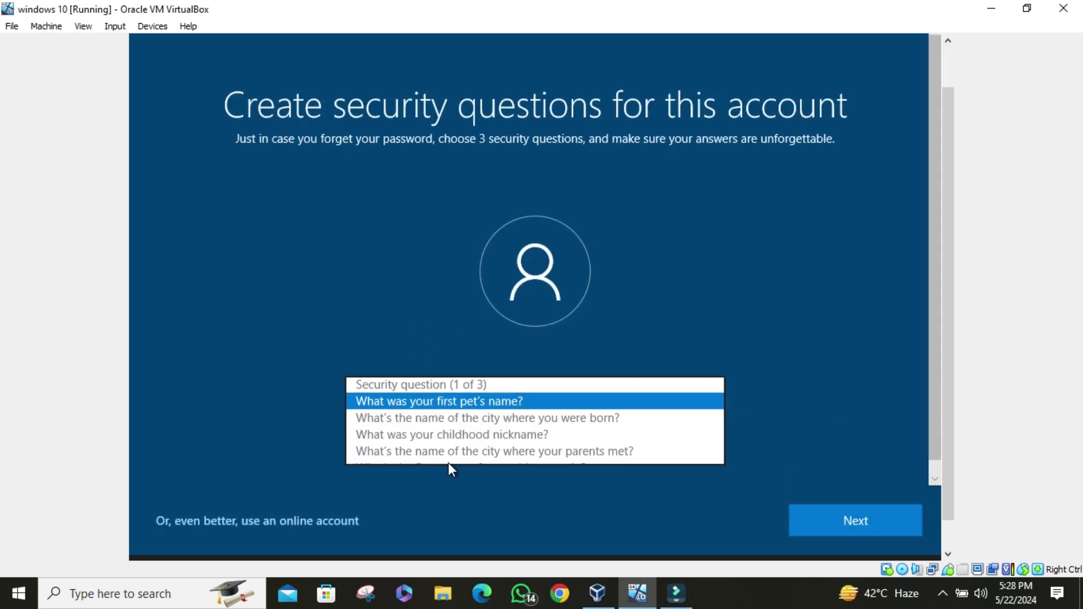
{"action": "left_click", "coordinate": [440, 446]}
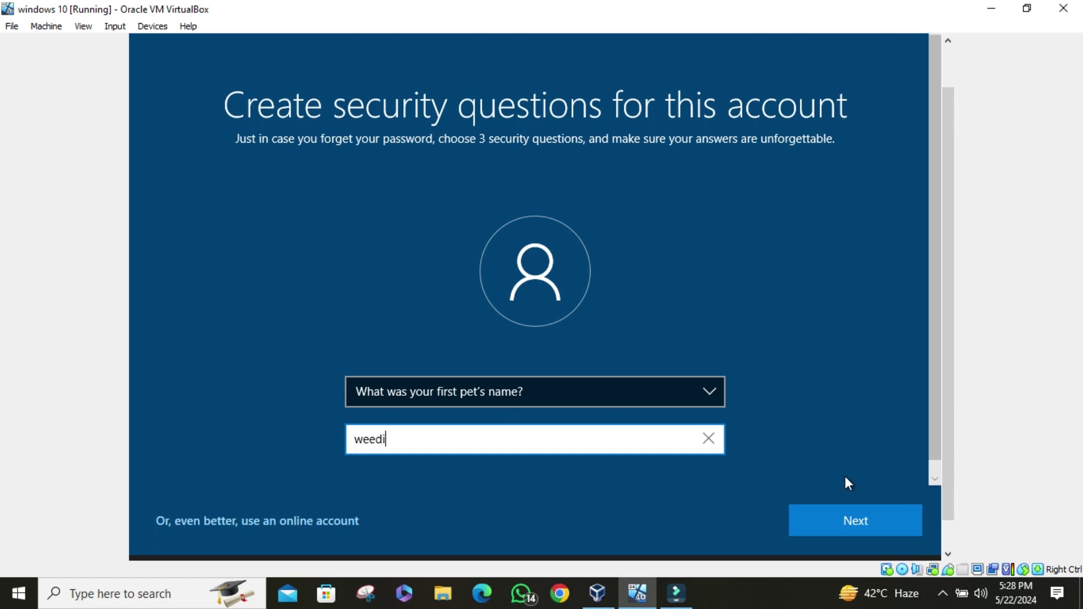
{"action": "left_click", "coordinate": [533, 394]}
{"action": "left_click", "coordinate": [514, 406]}
{"action": "left_click", "coordinate": [547, 394]}
{"action": "left_click", "coordinate": [549, 376]}
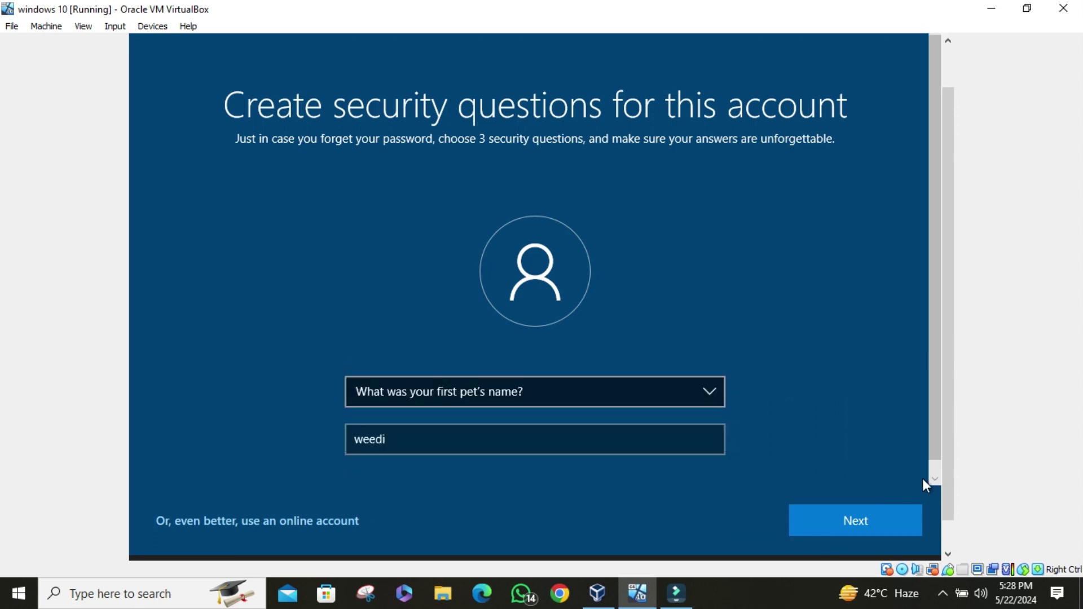
{"action": "left_click", "coordinate": [900, 516]}
- Answer the city-of-birth and childhood nickname security questions
{"action": "left_click", "coordinate": [446, 391]}
{"action": "left_click", "coordinate": [440, 409]}
{"action": "left_click", "coordinate": [445, 438]}
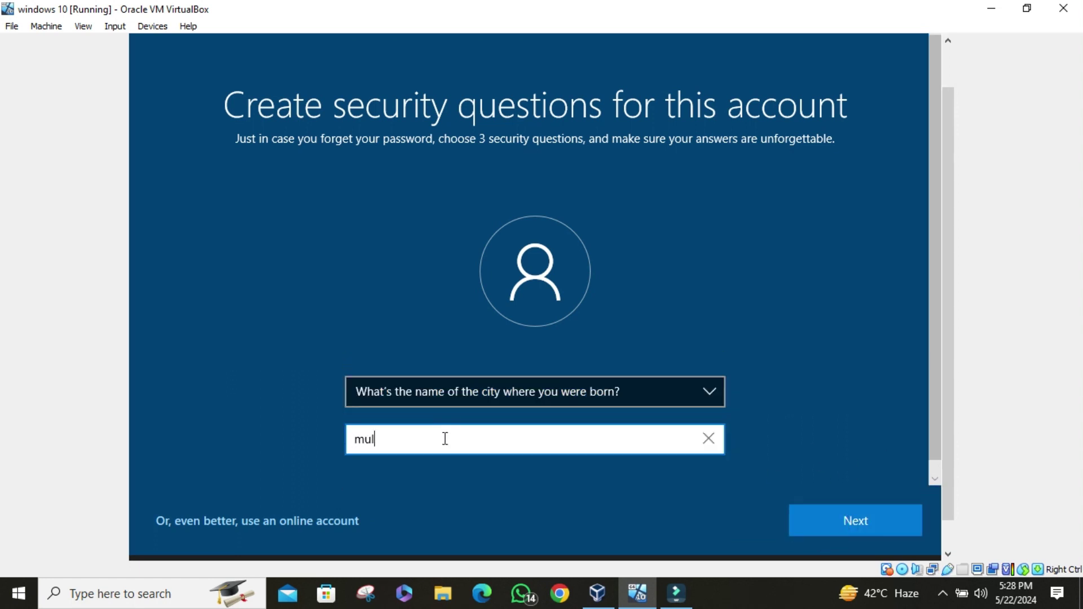
{"action": "left_click", "coordinate": [874, 530]}
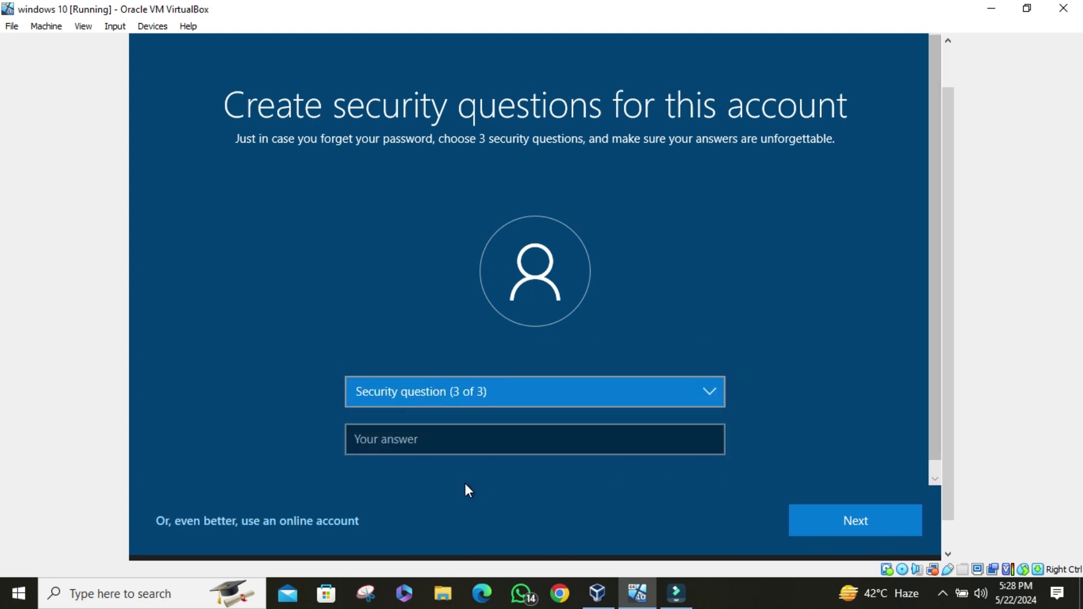
{"action": "left_click", "coordinate": [467, 394]}
{"action": "left_click", "coordinate": [452, 409]}
{"action": "left_click", "coordinate": [451, 433]}
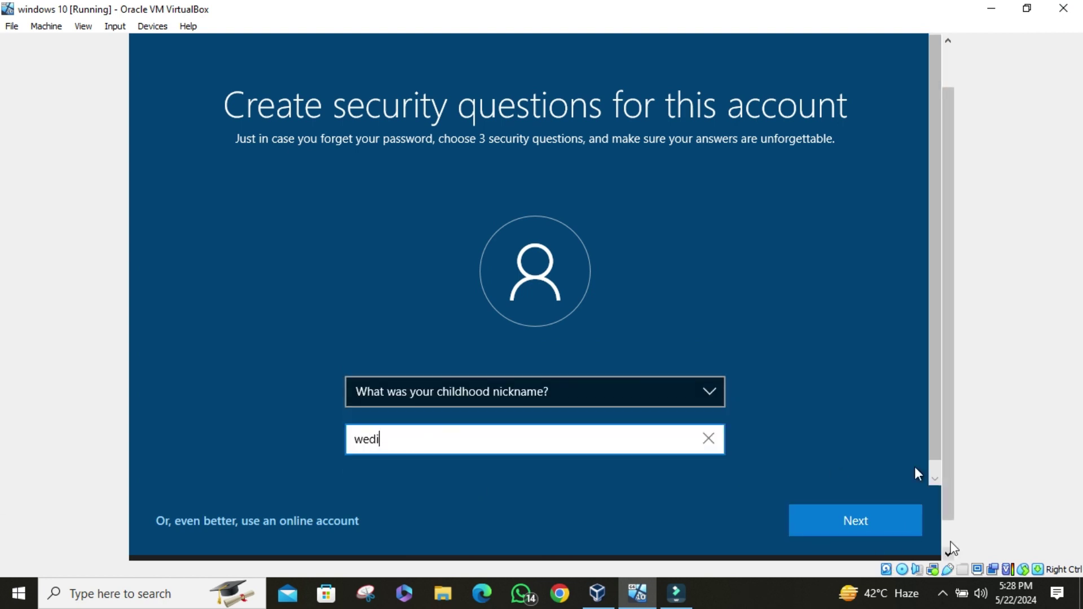
{"action": "left_click", "coordinate": [827, 506]}
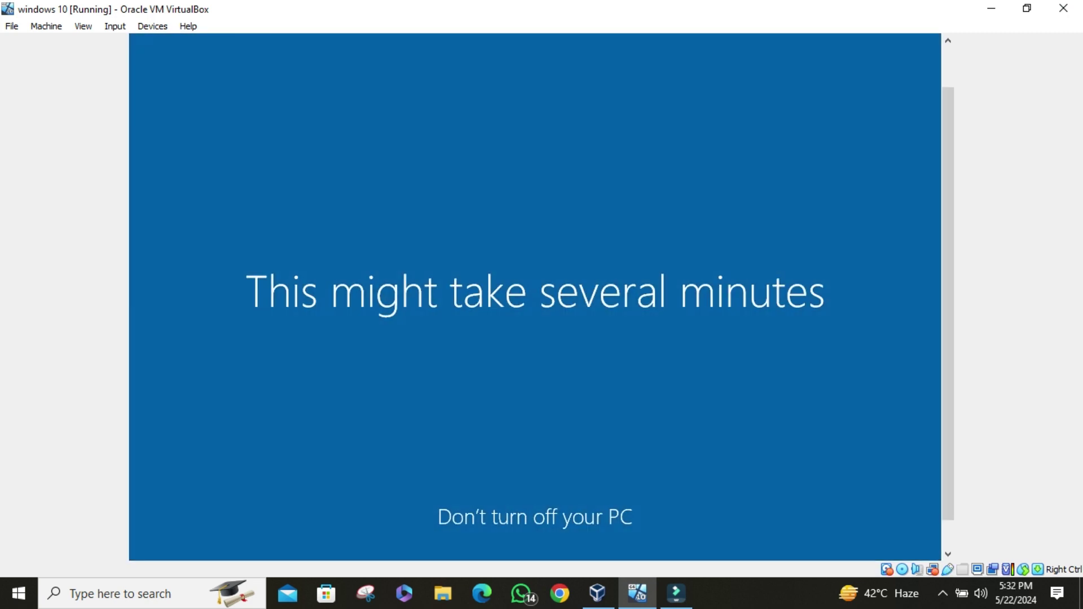
- Wait for Windows setup to finish until the desktop and Network prompt appear
{"action": "left_click", "coordinate": [942, 594]}
{"action": "right_click", "coordinate": [911, 561]}
{"action": "left_click", "coordinate": [912, 488]}
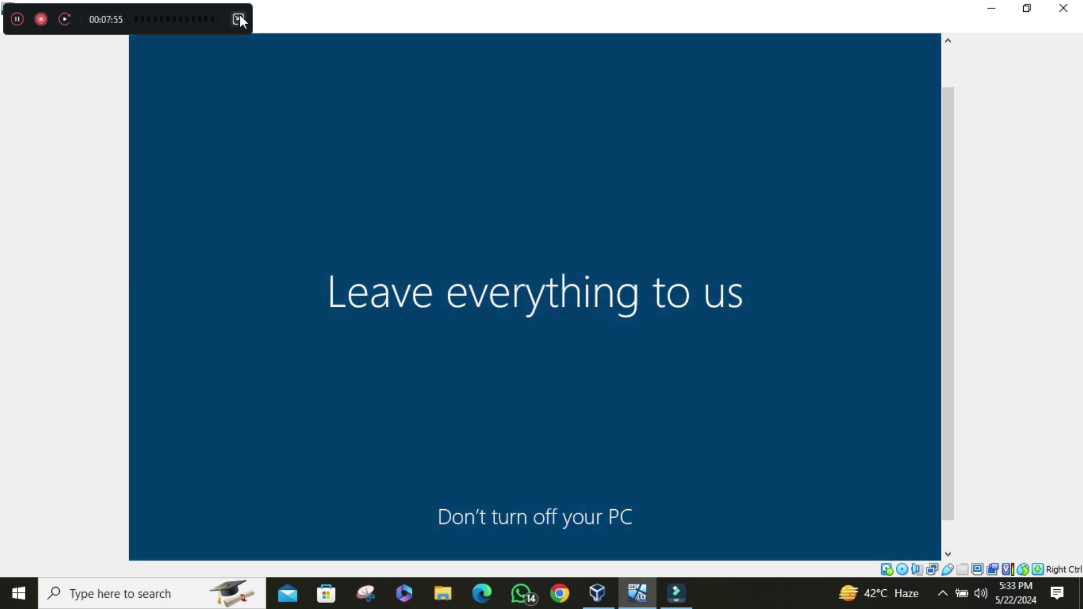
{"action": "left_click", "coordinate": [239, 20]}
{"action": "left_click", "coordinate": [942, 594]}
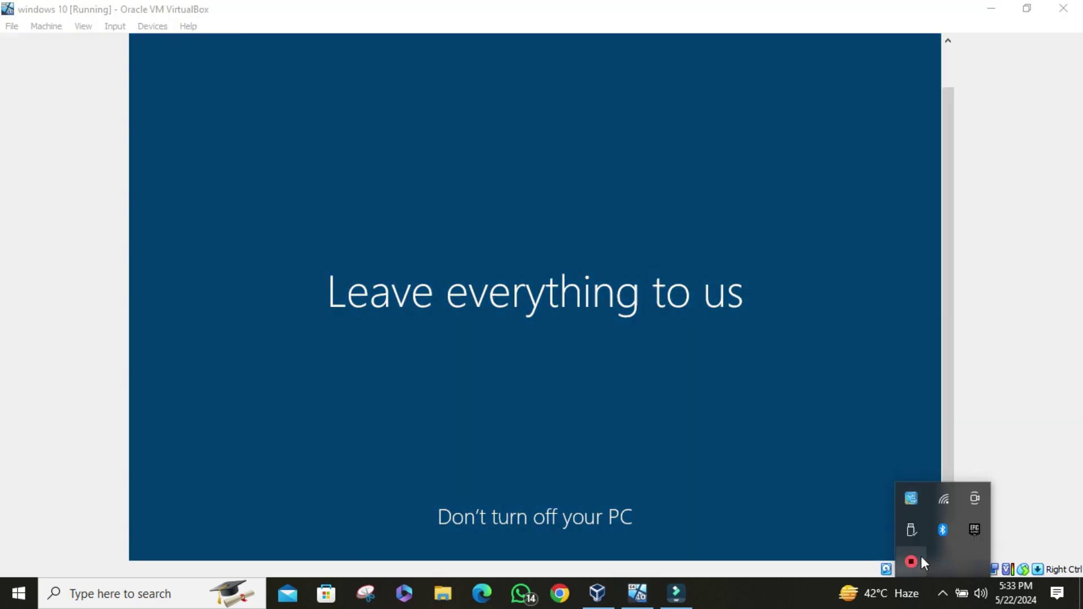
{"action": "right_click", "coordinate": [912, 561]}
{"action": "left_click", "coordinate": [911, 489]}
{"action": "left_click", "coordinate": [943, 594]}
{"action": "left_click", "coordinate": [942, 594]}
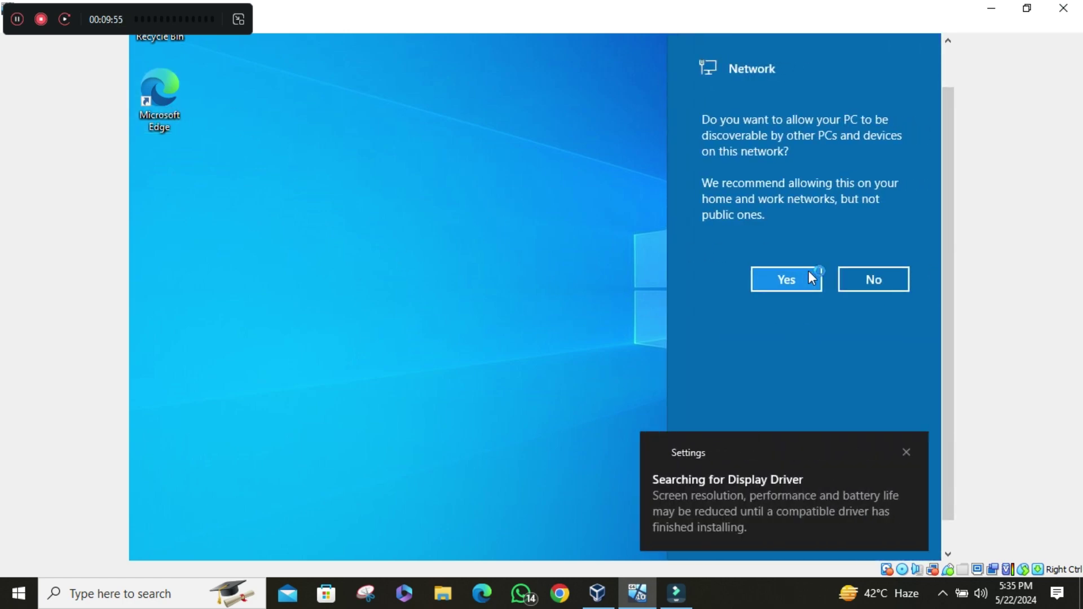
- Allow network discoverability, shrink the VM window, and continue Edge setup without importing data
{"action": "left_click", "coordinate": [811, 277]}
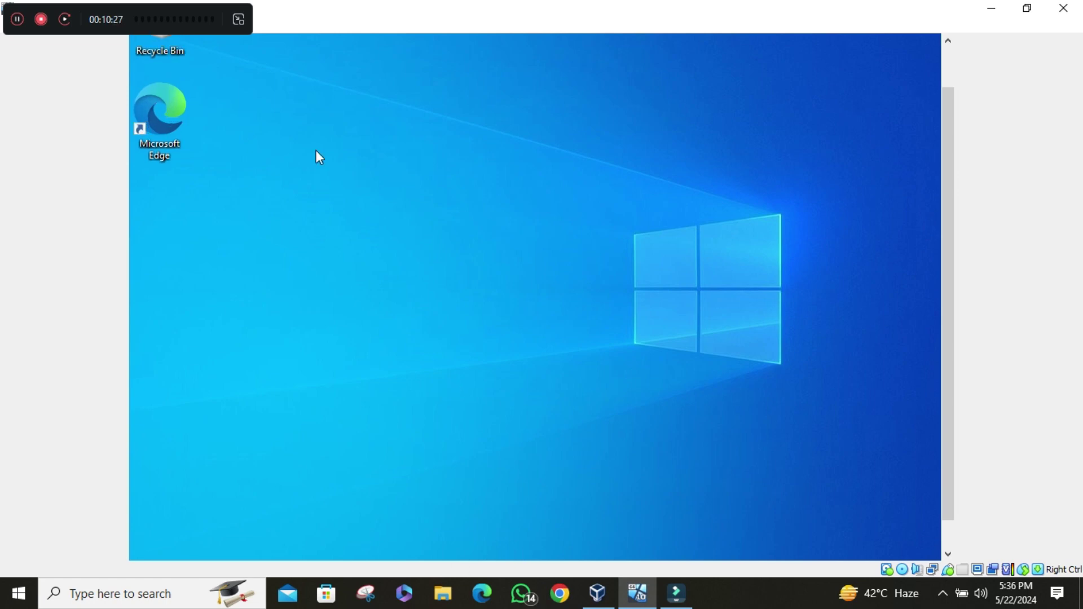
{"action": "left_click_drag", "start_coordinate": [681, 33], "coordinate": [463, 55]}
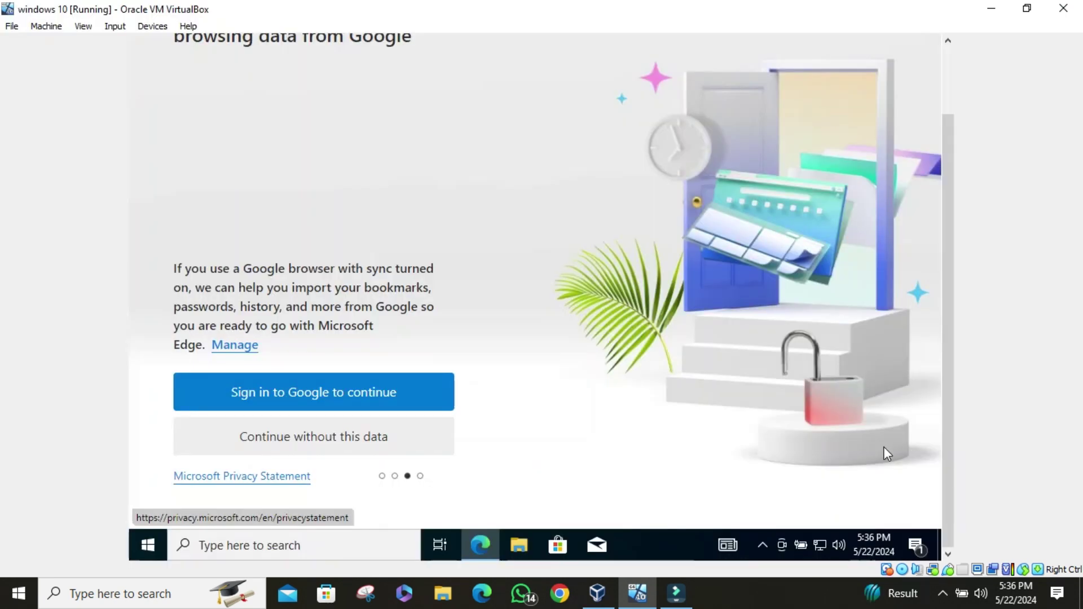
{"action": "left_click", "coordinate": [423, 435]}
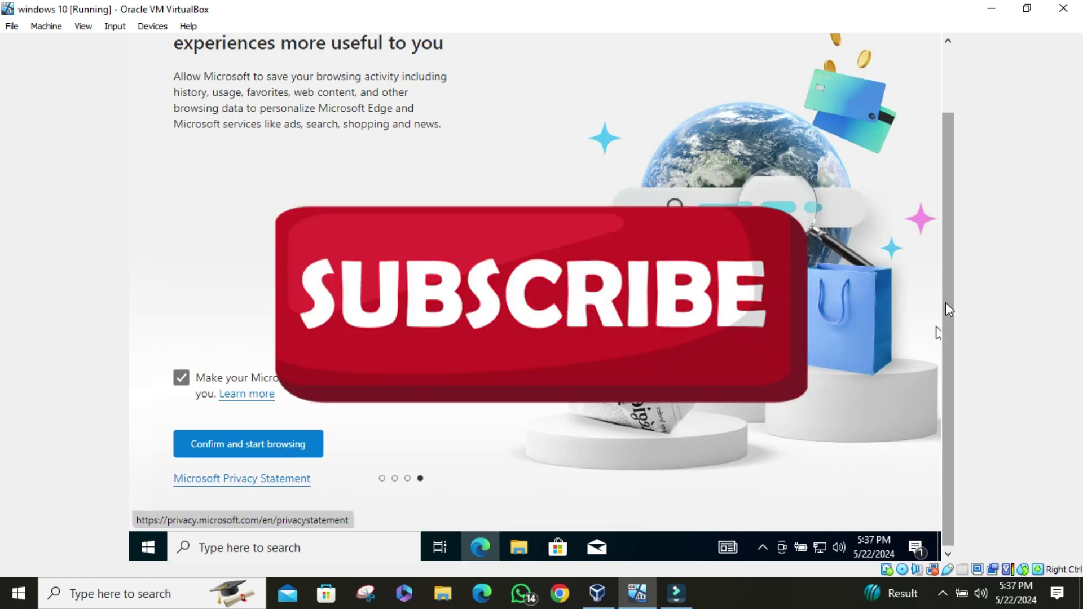
{"action": "left_click_drag", "start_coordinate": [945, 309], "coordinate": [933, 169]}
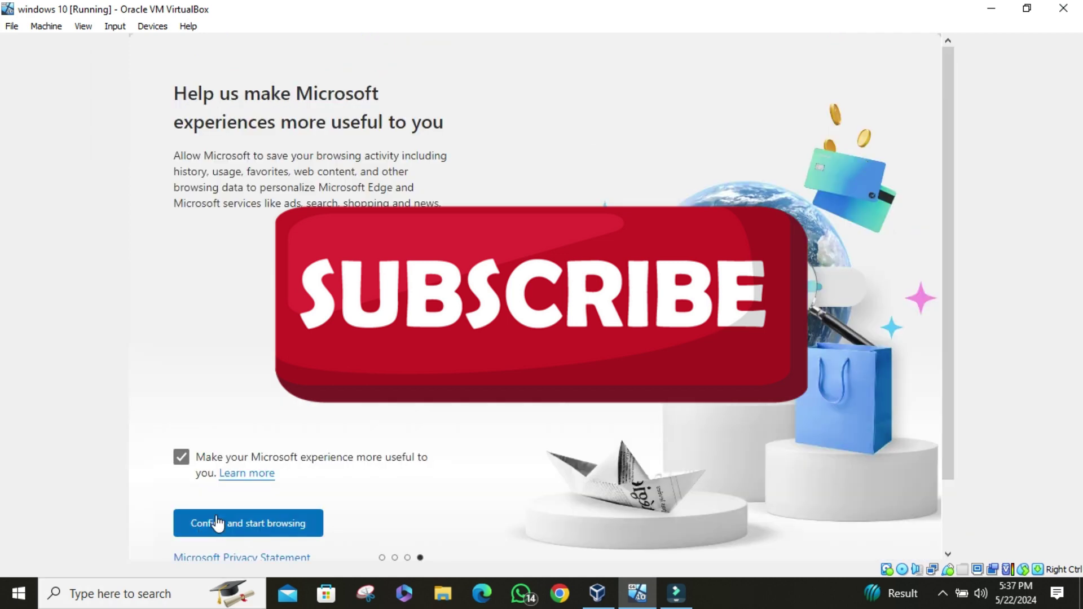